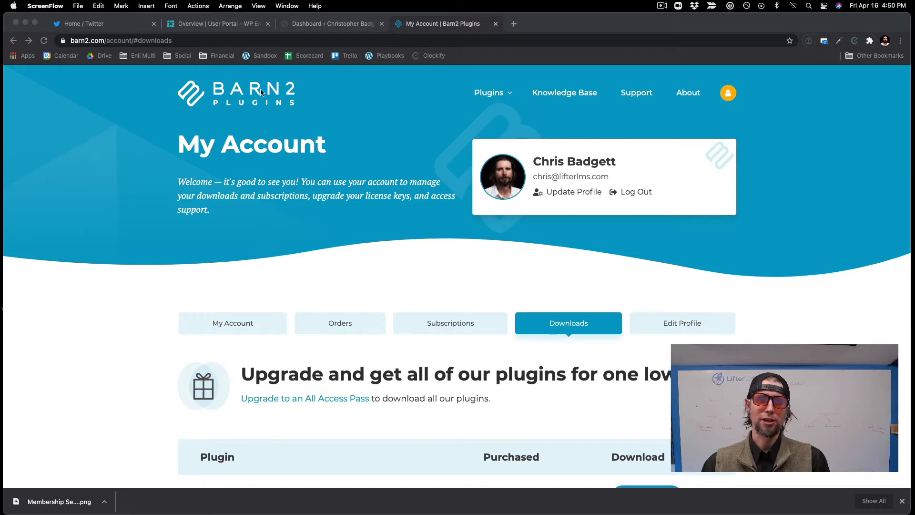
Step: Download the Document Library Pro plugin from the account's downloads and save it as a Zip archive on the Desktop
{"action": "scroll", "coordinate": [310, 208], "scroll_direction": "down", "scroll_amount": 4}
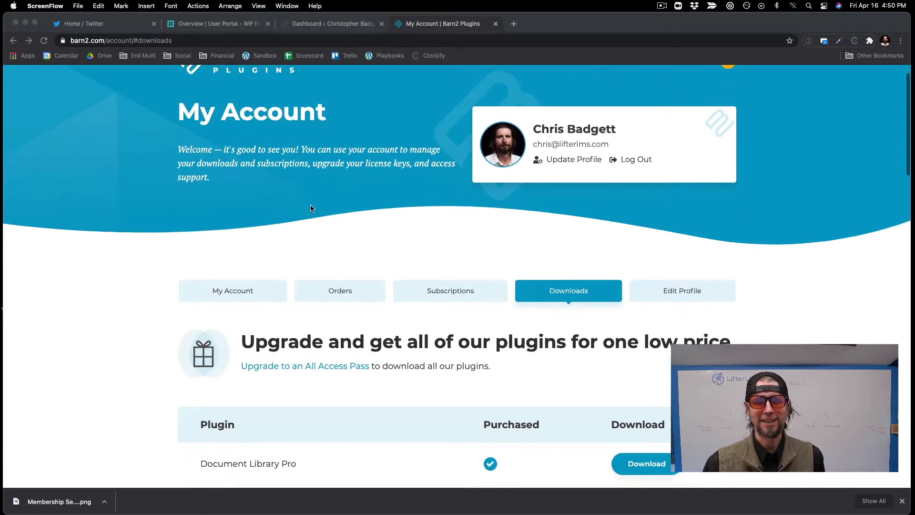
{"action": "scroll", "coordinate": [310, 208], "scroll_direction": "up", "scroll_amount": 4}
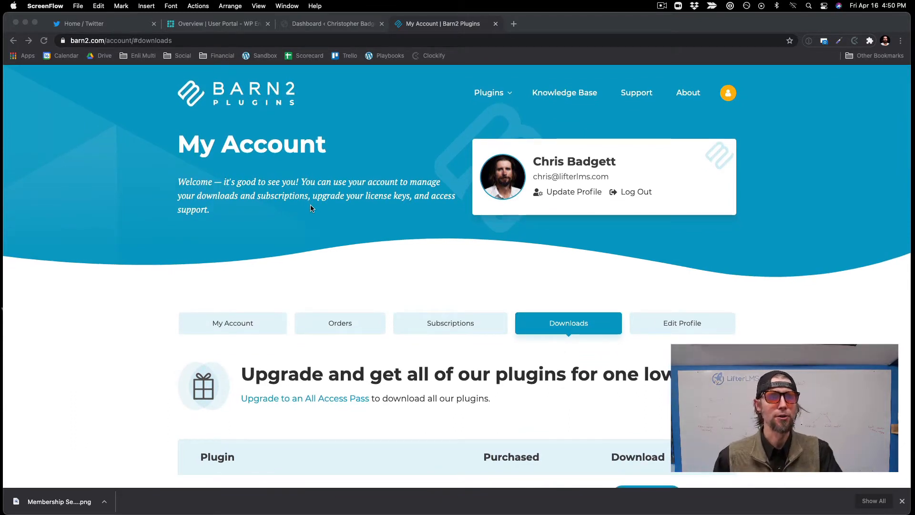
{"action": "scroll", "coordinate": [310, 205], "scroll_direction": "down", "scroll_amount": 3}
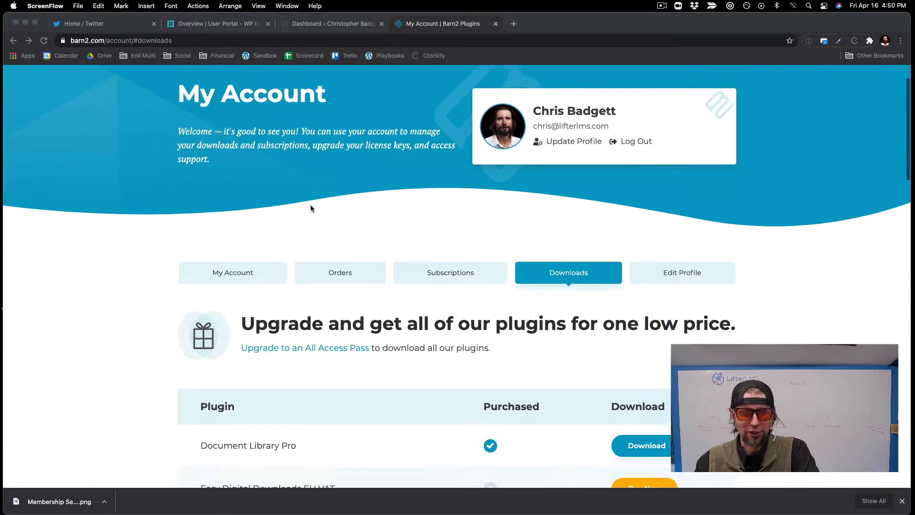
{"action": "scroll", "coordinate": [300, 360], "scroll_direction": "up", "scroll_amount": 1}
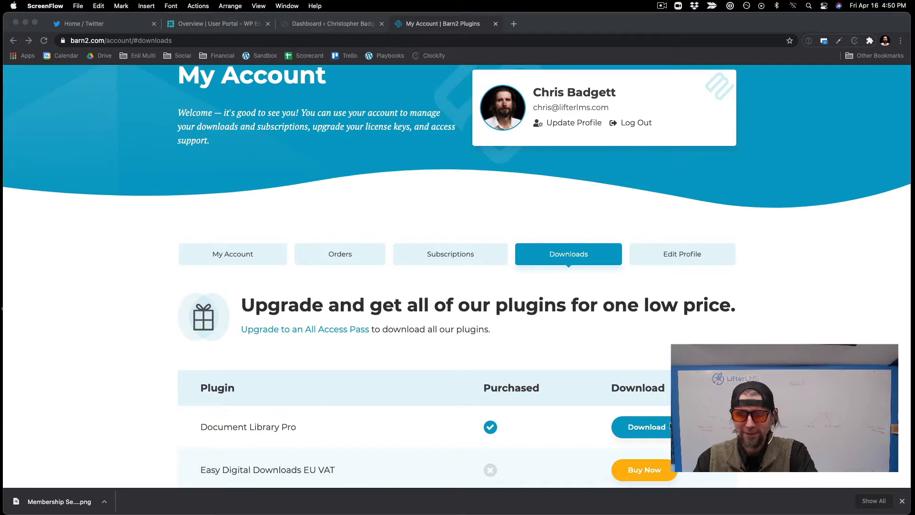
{"action": "left_click", "coordinate": [649, 425]}
{"action": "left_click", "coordinate": [643, 428]}
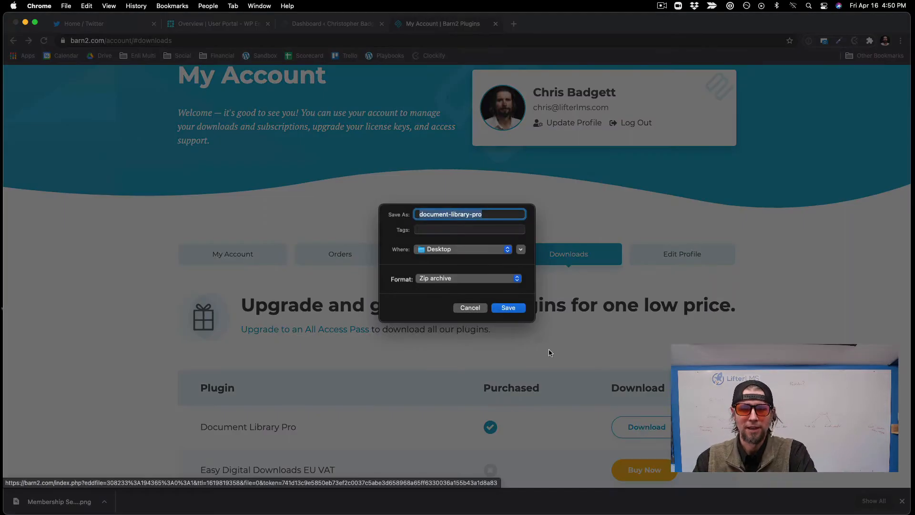
{"action": "left_click", "coordinate": [508, 308]}
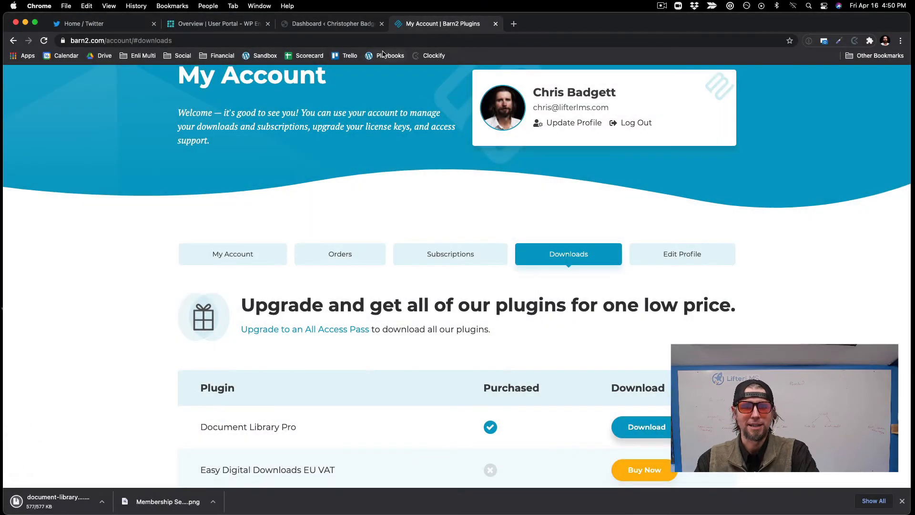
Step: In the WordPress admin site, upload and install the plugin file document-library-pro.zip from the Desktop
{"action": "left_click", "coordinate": [341, 28]}
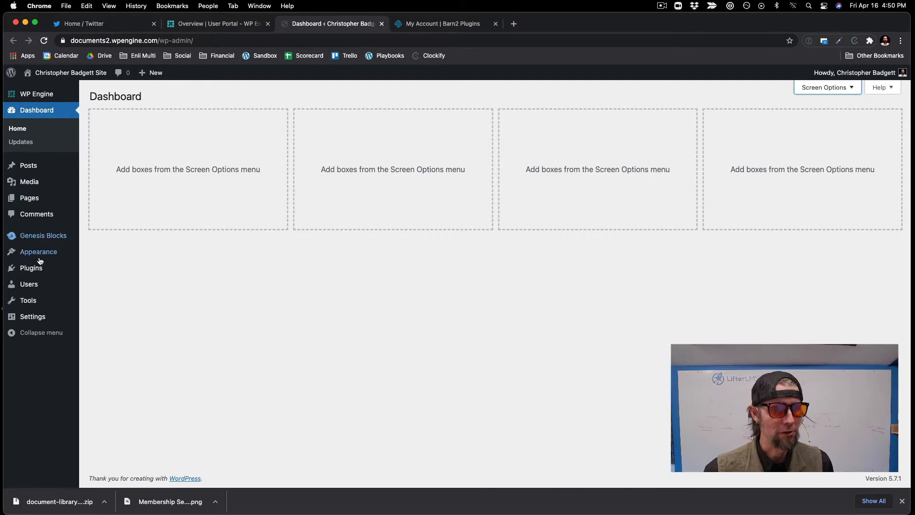
{"action": "mouse_move", "coordinate": [33, 268]}
{"action": "right_click", "coordinate": [95, 289]}
{"action": "key", "text": "Escape"}
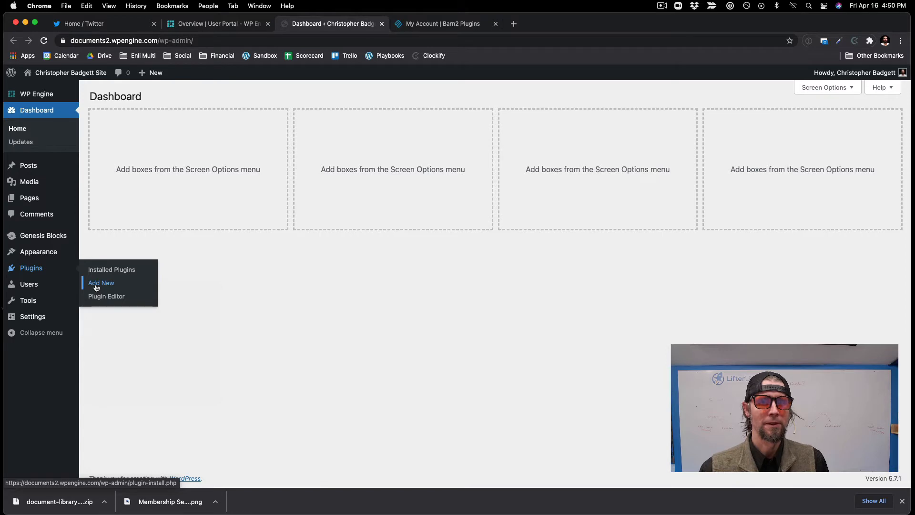
{"action": "left_click", "coordinate": [96, 288]}
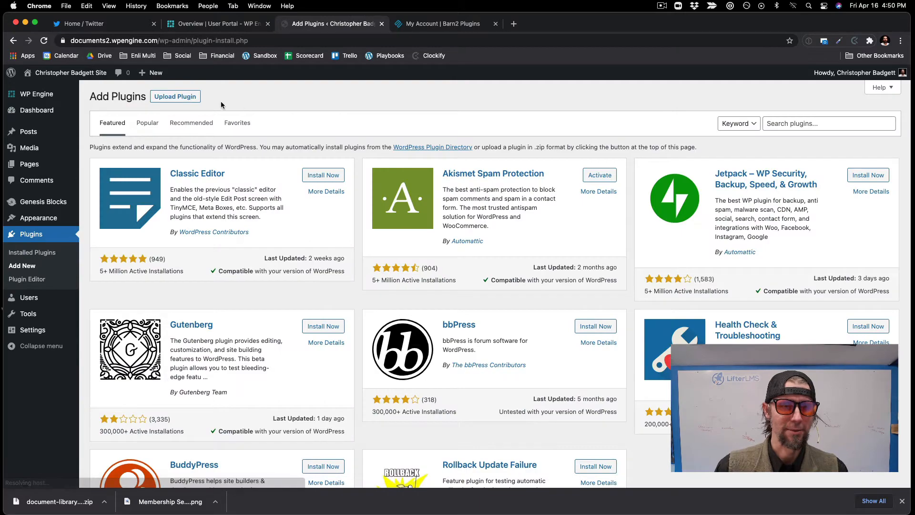
{"action": "left_click", "coordinate": [177, 96]}
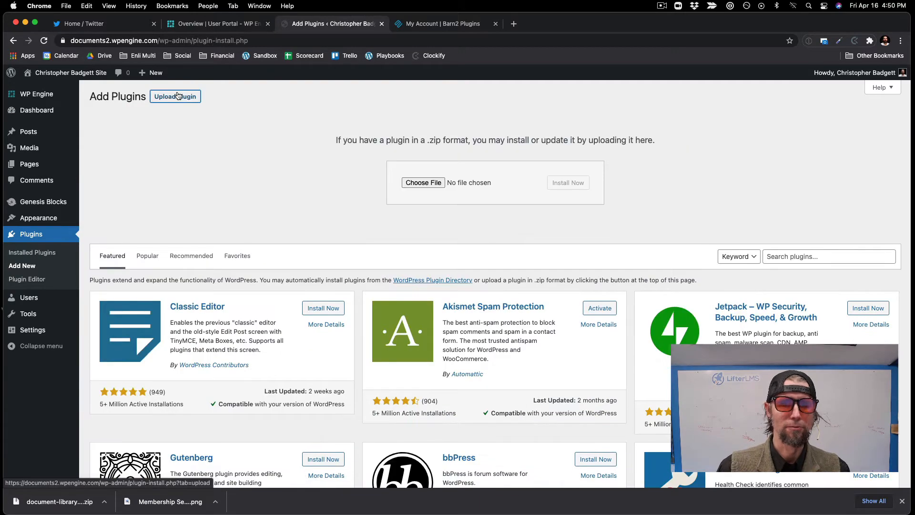
{"action": "left_click", "coordinate": [423, 182]}
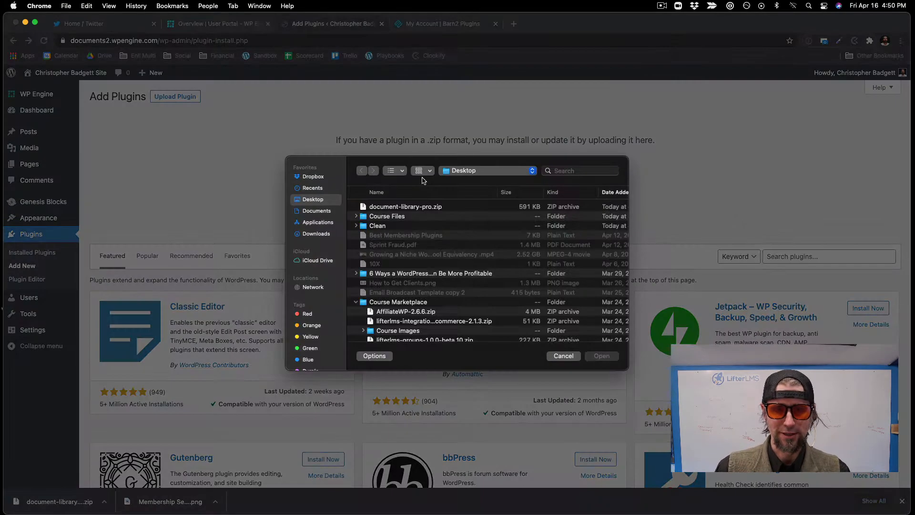
{"action": "left_click", "coordinate": [411, 208]}
{"action": "left_click", "coordinate": [602, 361]}
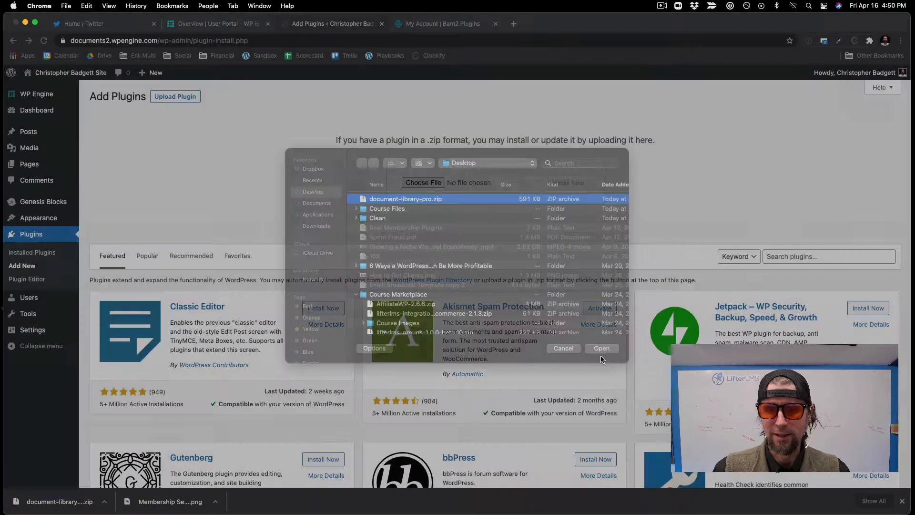
{"action": "left_click", "coordinate": [562, 188]}
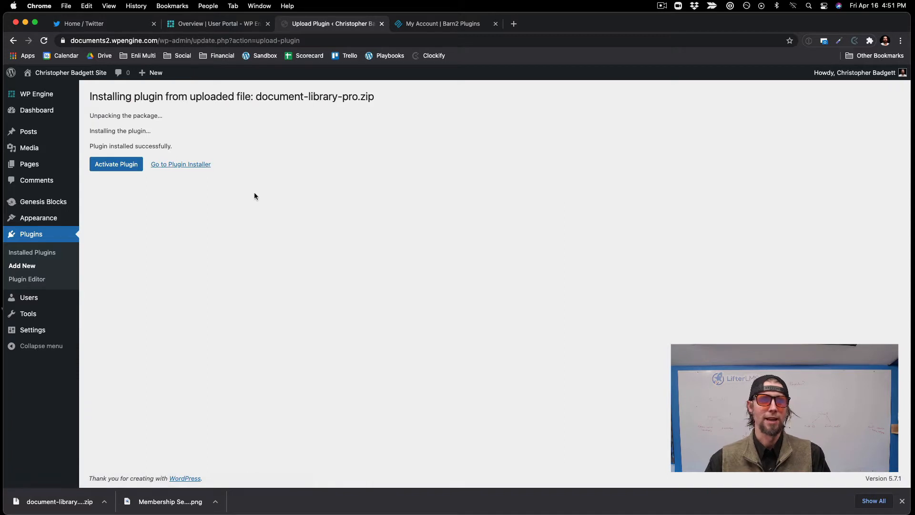
Step: Activate the Document Library Pro plugin and open its settings
{"action": "left_click", "coordinate": [133, 166]}
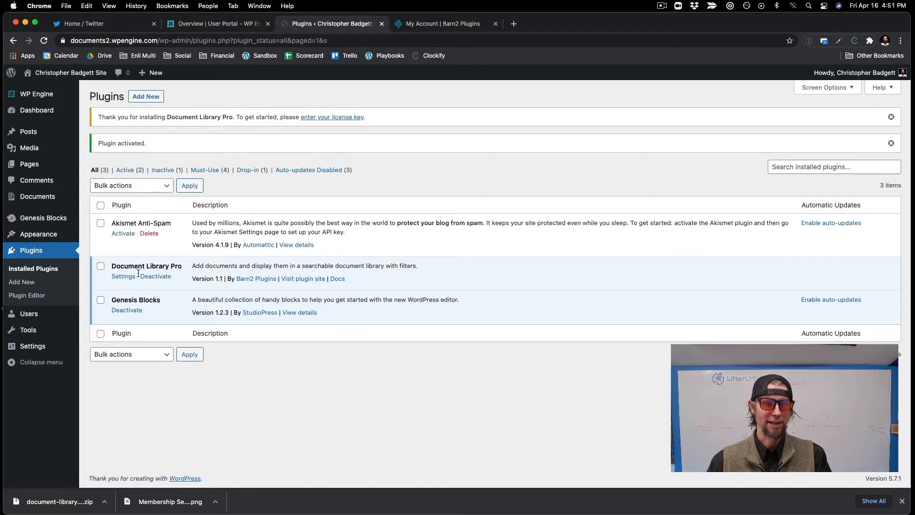
{"action": "left_click", "coordinate": [124, 281]}
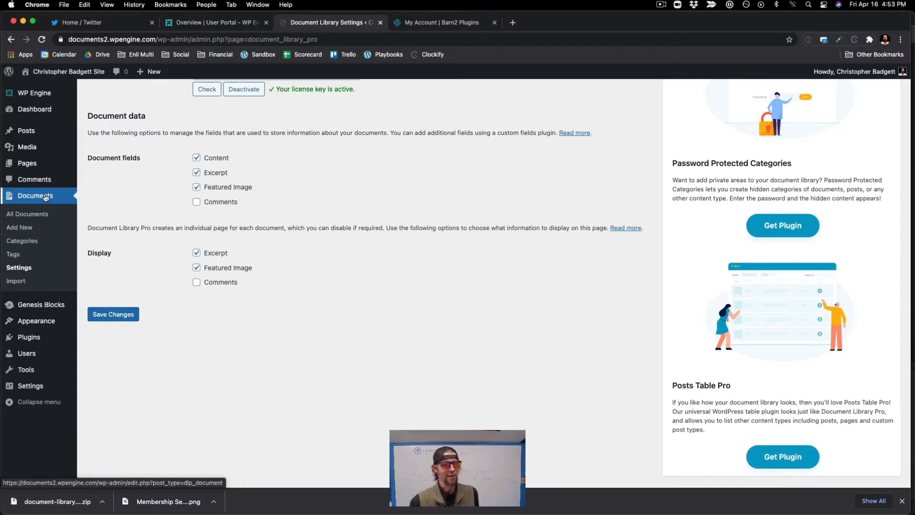
Step: Add a document category named "Business Course" with the slug "business"
{"action": "left_click", "coordinate": [38, 241]}
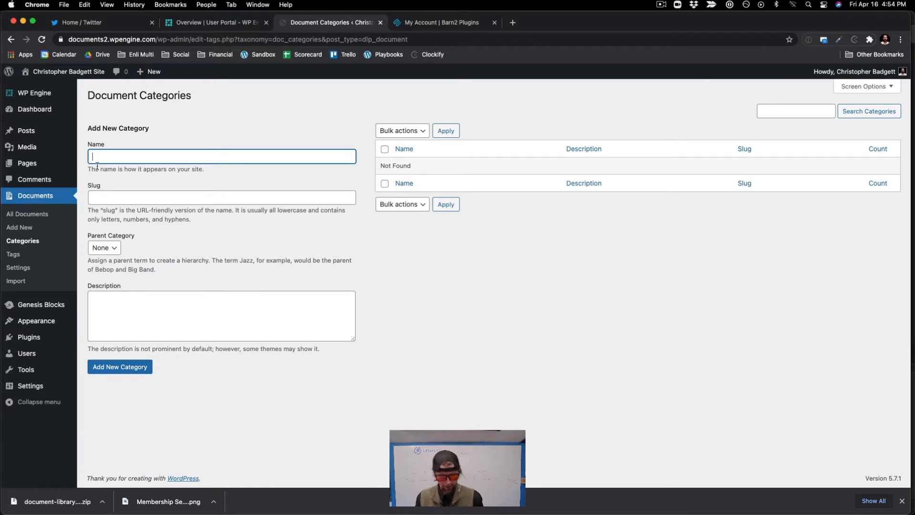
{"action": "type", "text": "Business Course"}
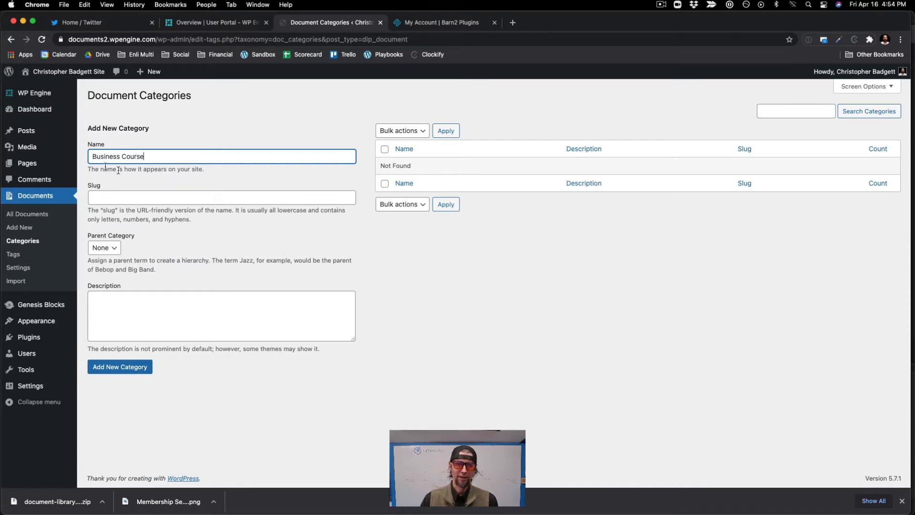
{"action": "left_click", "coordinate": [105, 198]}
{"action": "type", "text": "business"}
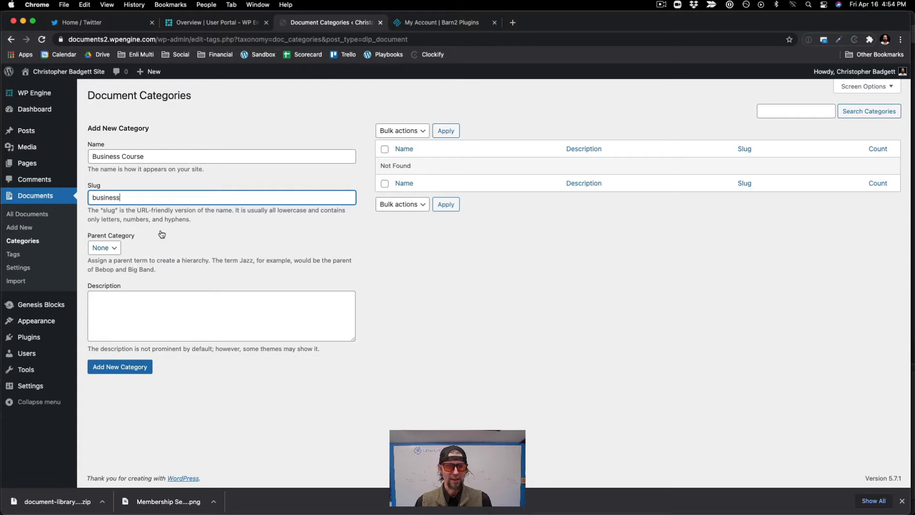
{"action": "left_click", "coordinate": [113, 371]}
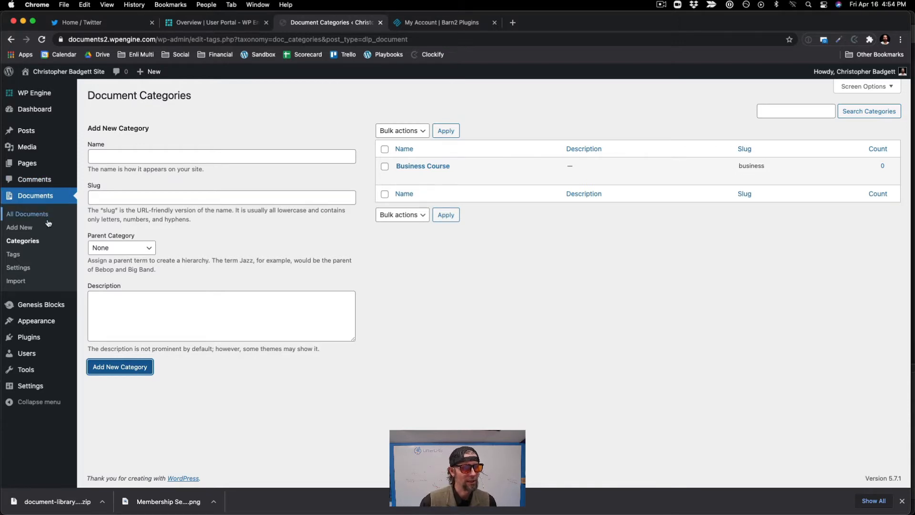
Step: Search the plugin directory for "lifterlms", and install and activate the LMS by LifterLMS plugin
{"action": "mouse_move", "coordinate": [34, 338]}
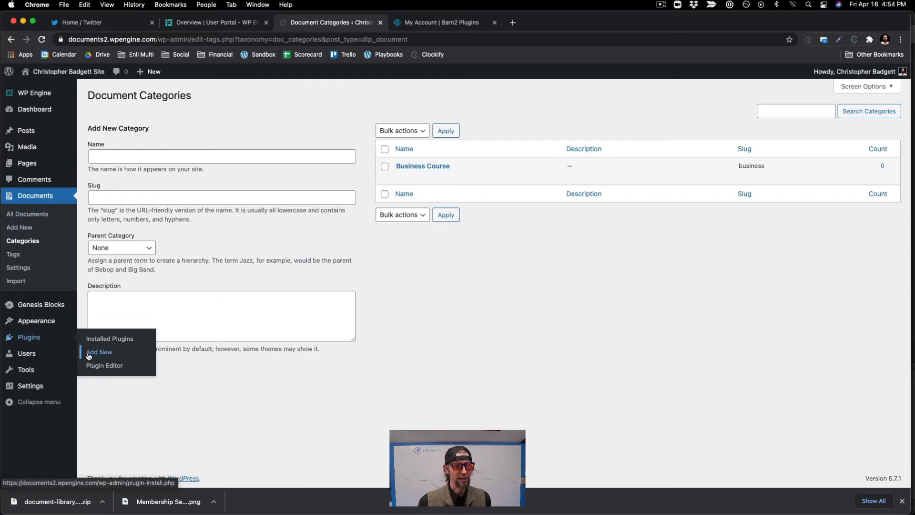
{"action": "left_click", "coordinate": [88, 354]}
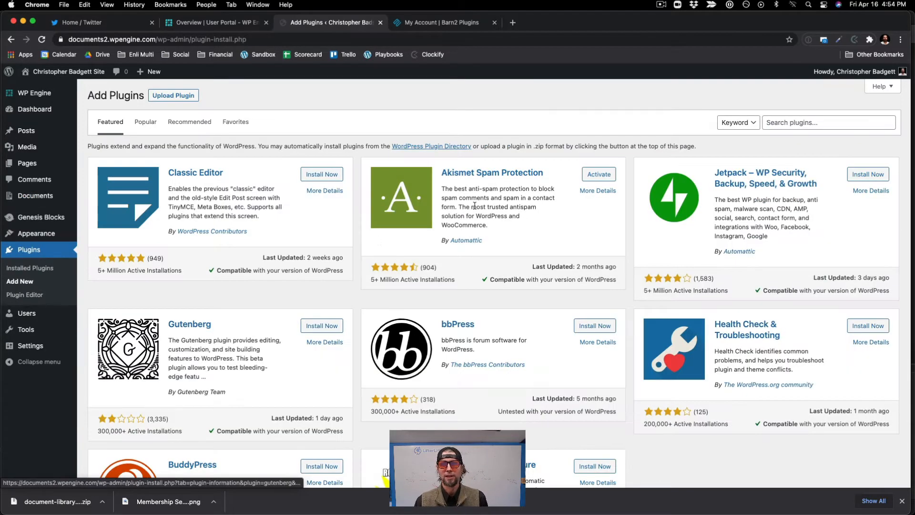
{"action": "left_click", "coordinate": [825, 122]}
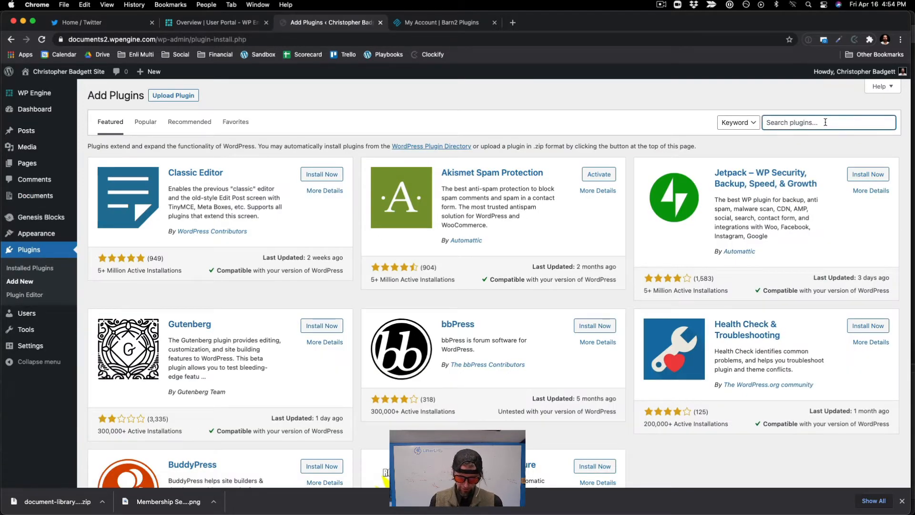
{"action": "type", "text": "lifterlms"}
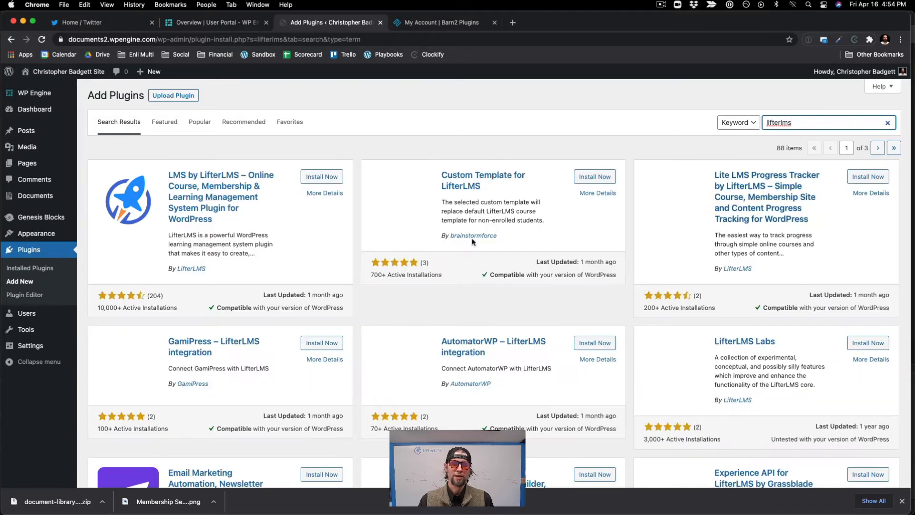
{"action": "left_click", "coordinate": [328, 177]}
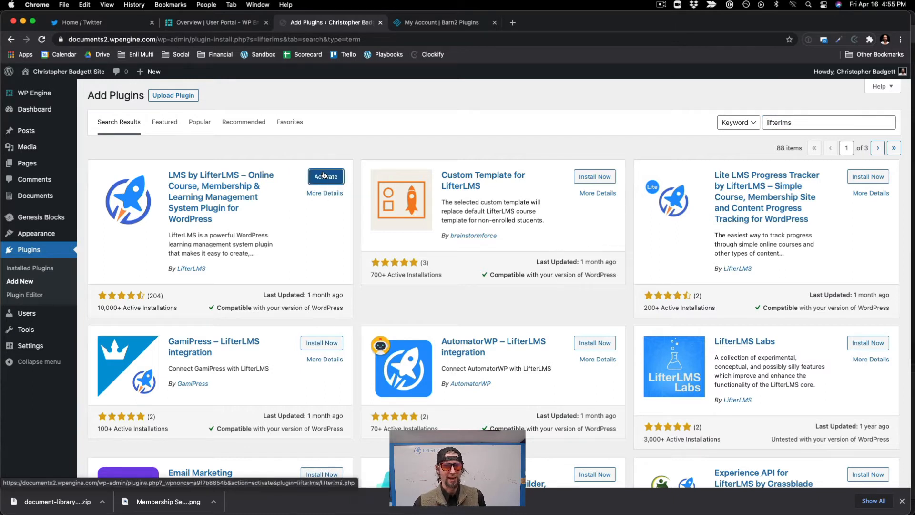
{"action": "left_click", "coordinate": [324, 176]}
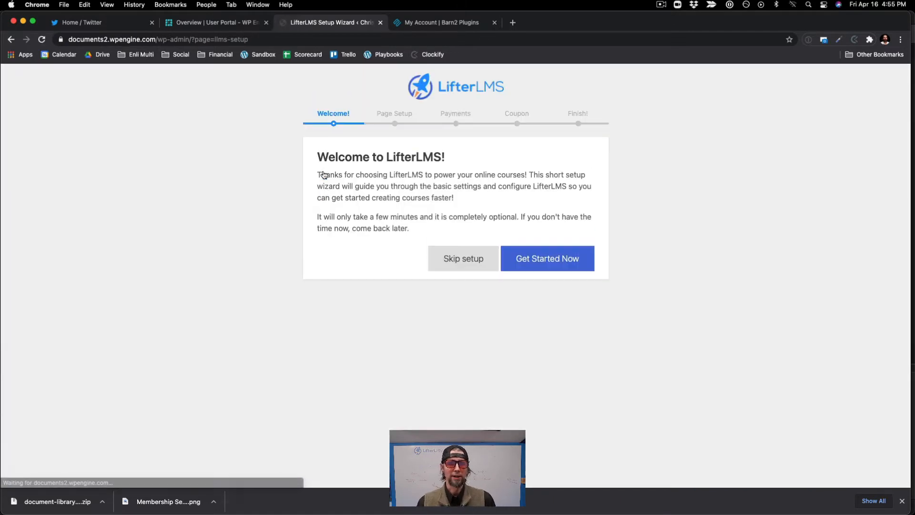
Step: Go through the LifterLMS setup wizard, creating the essential pages, enabling offline payments and allowing usage data collection
{"action": "left_click", "coordinate": [543, 266]}
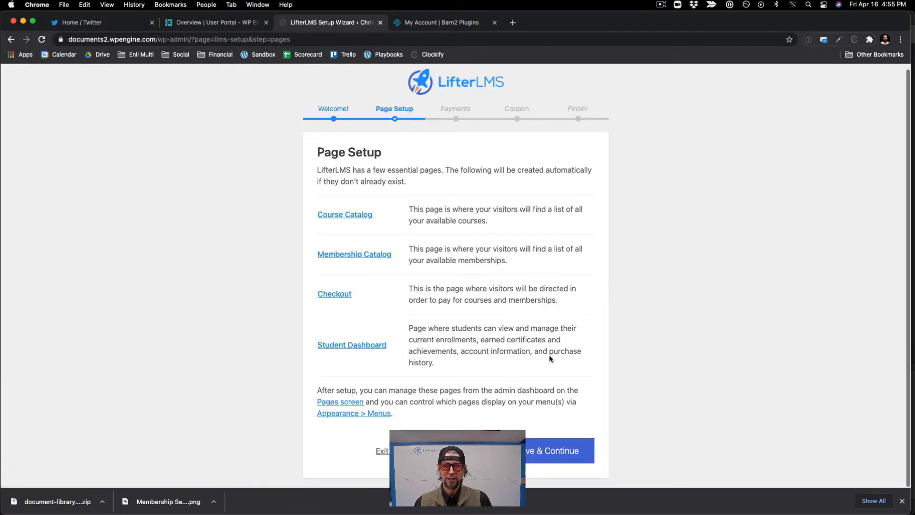
{"action": "left_click", "coordinate": [538, 451]}
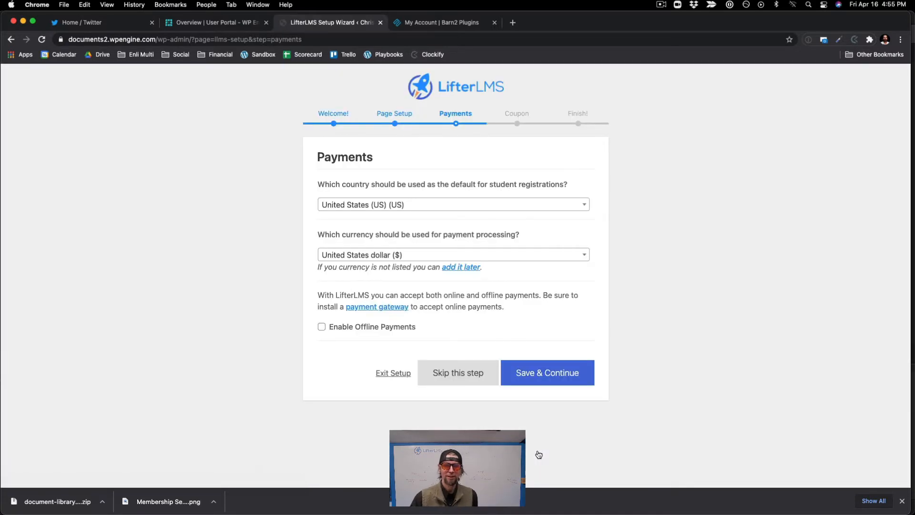
{"action": "left_click", "coordinate": [322, 326]}
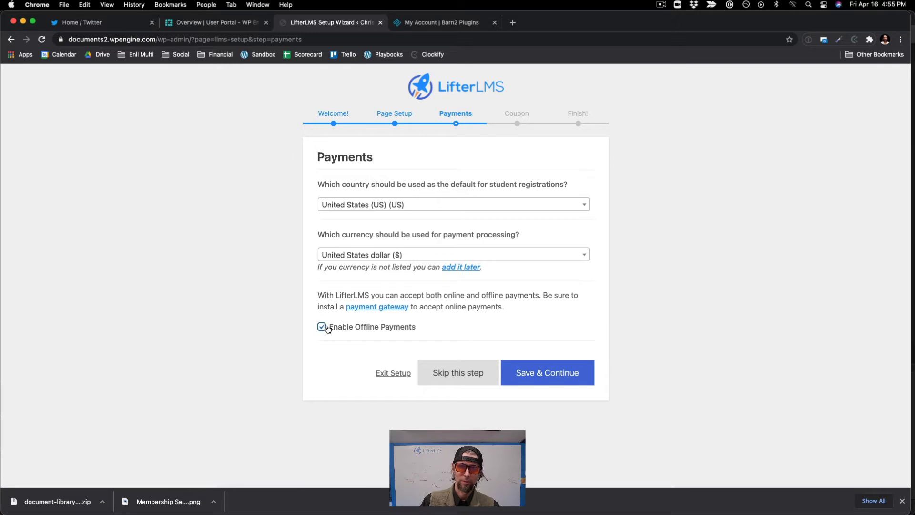
{"action": "left_click", "coordinate": [567, 380]}
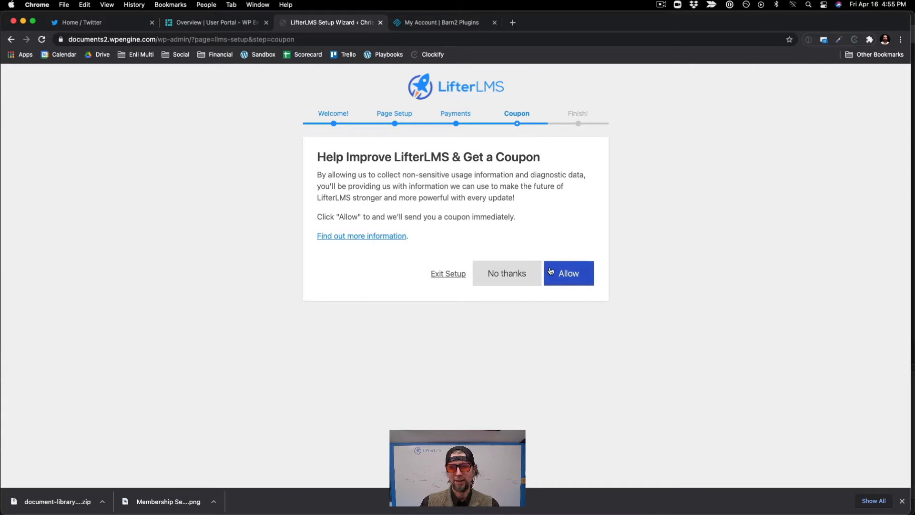
{"action": "left_click", "coordinate": [550, 270]}
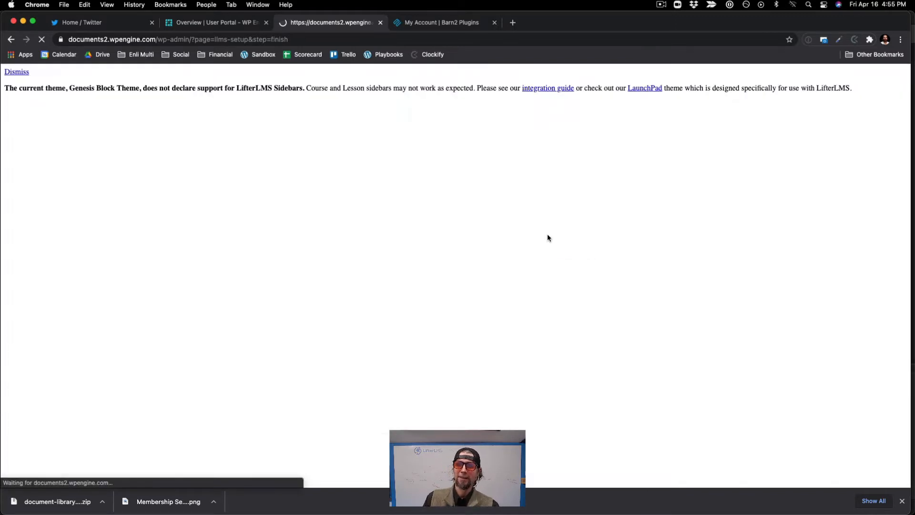
Step: Import the LifterLMS Quickstart Course, Free Course Lead Magnet Template and Course Template, and dismiss the browser's downloads bar
{"action": "scroll", "coordinate": [547, 233], "scroll_direction": "down", "scroll_amount": 1}
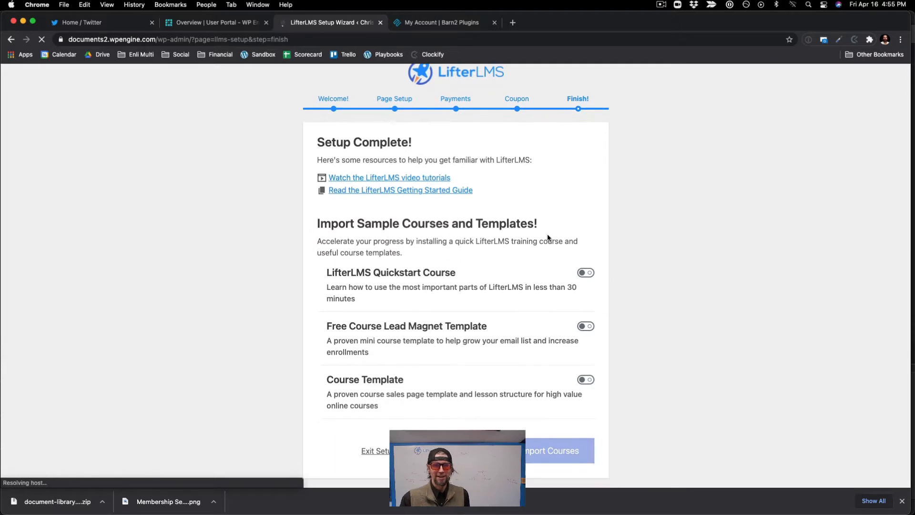
{"action": "left_click", "coordinate": [591, 272]}
{"action": "left_click", "coordinate": [586, 326]}
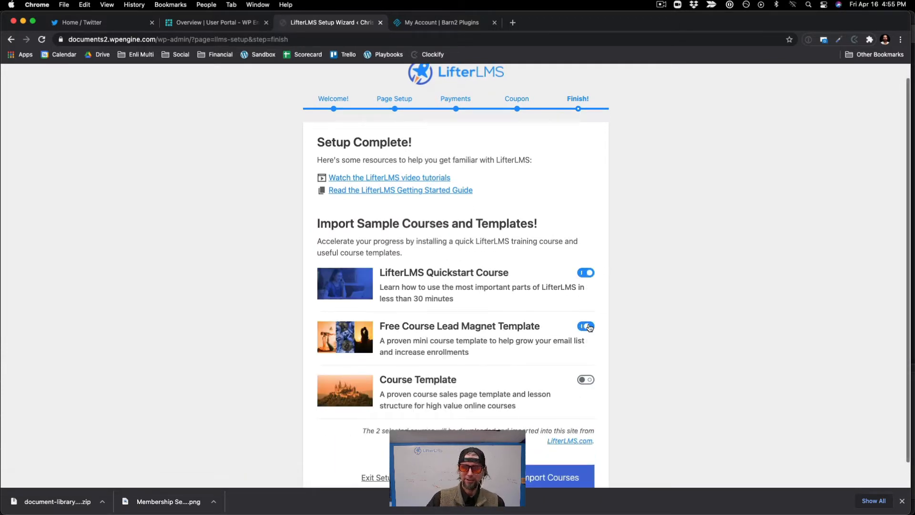
{"action": "left_click", "coordinate": [589, 376]}
{"action": "scroll", "coordinate": [641, 400], "scroll_direction": "down", "scroll_amount": 1}
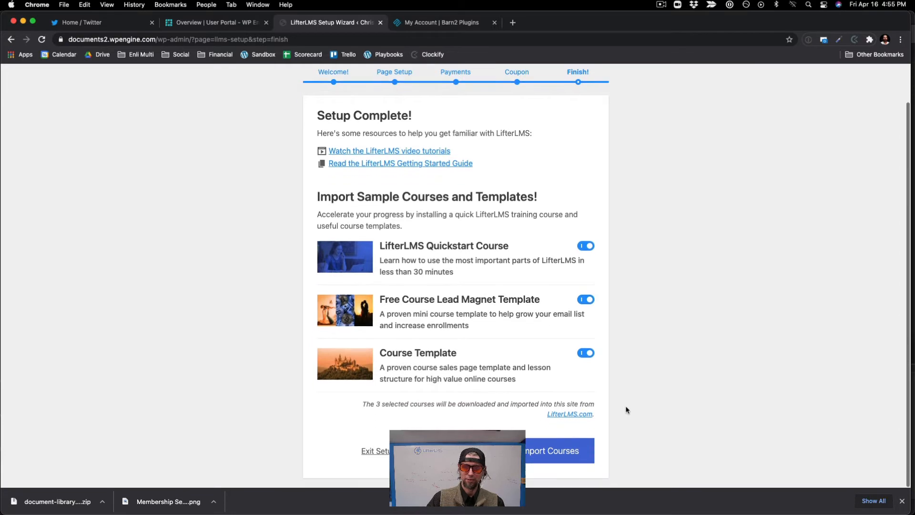
{"action": "left_click", "coordinate": [553, 453]}
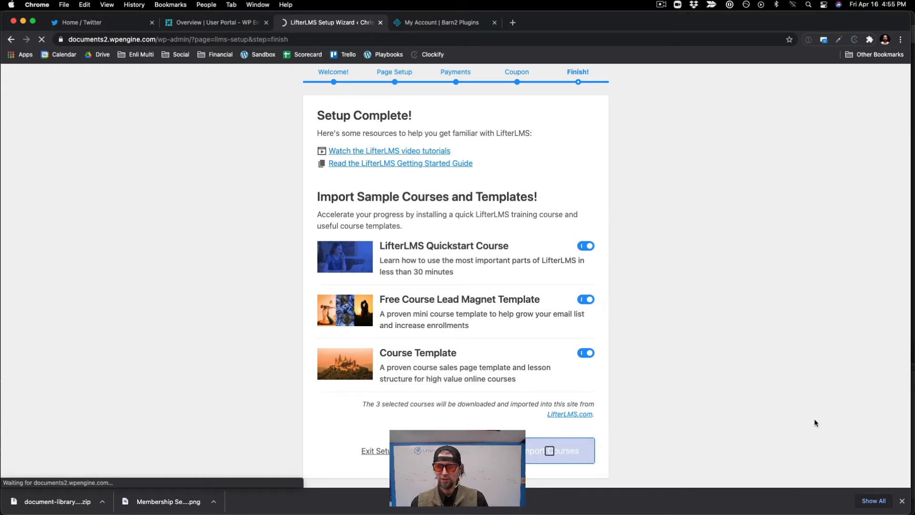
{"action": "left_click", "coordinate": [902, 500]}
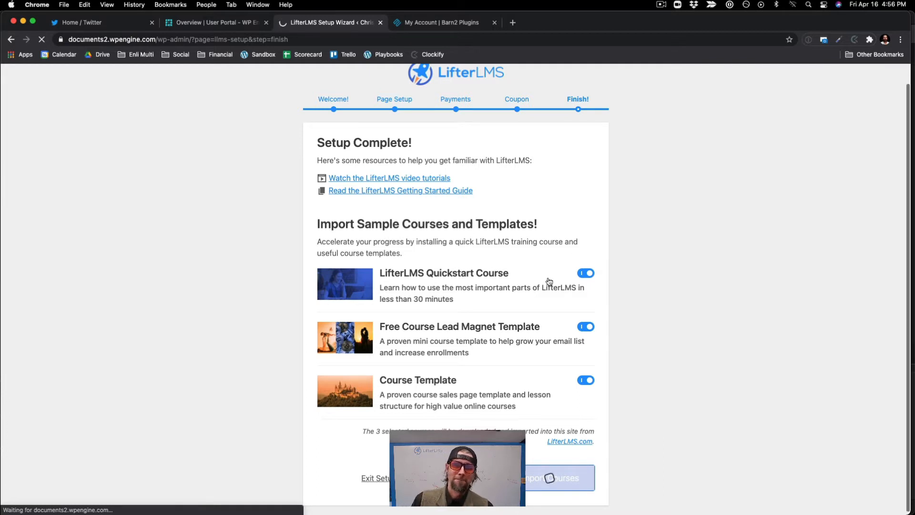
Step: Open the Course Files folder on the desktop, look over the course files in it, and return to the browser
{"action": "scroll", "coordinate": [548, 279], "scroll_direction": "up", "scroll_amount": 2}
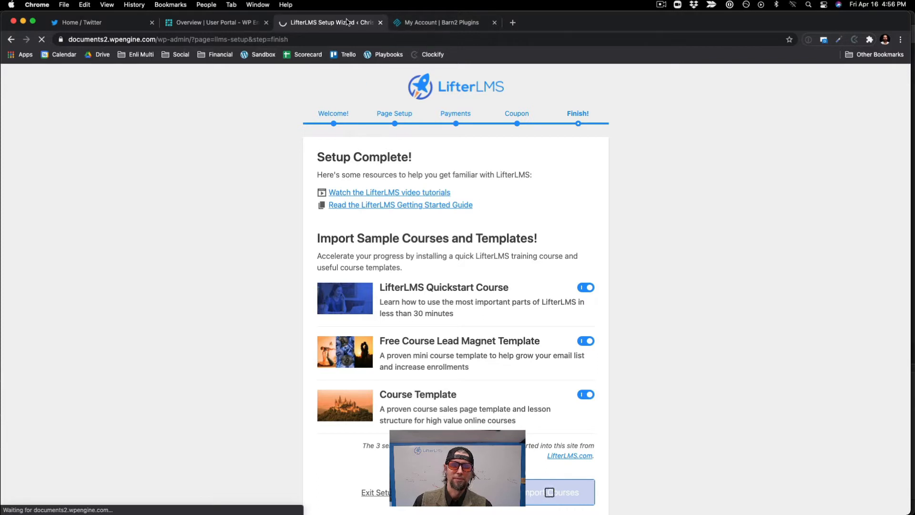
{"action": "left_click_drag", "start_coordinate": [606, 25], "coordinate": [589, 36]}
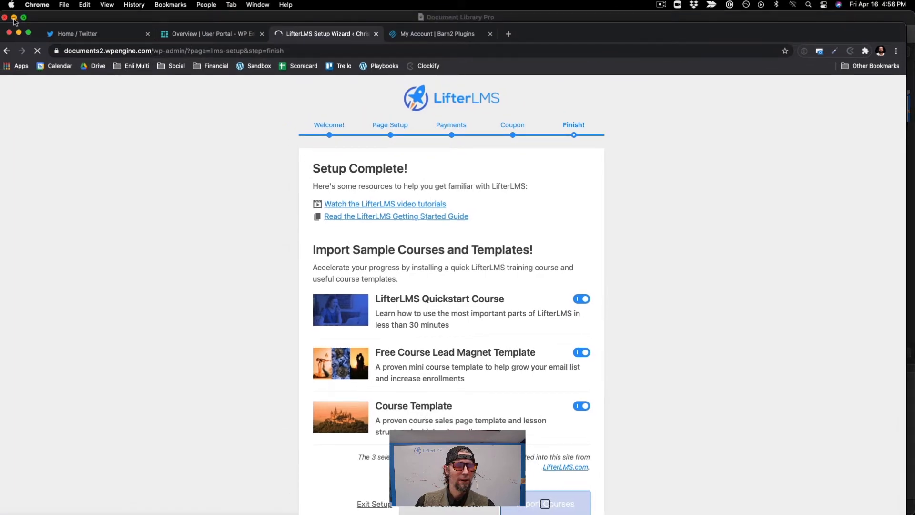
{"action": "left_click", "coordinate": [14, 17]}
{"action": "left_click_drag", "start_coordinate": [644, 45], "coordinate": [583, 10]}
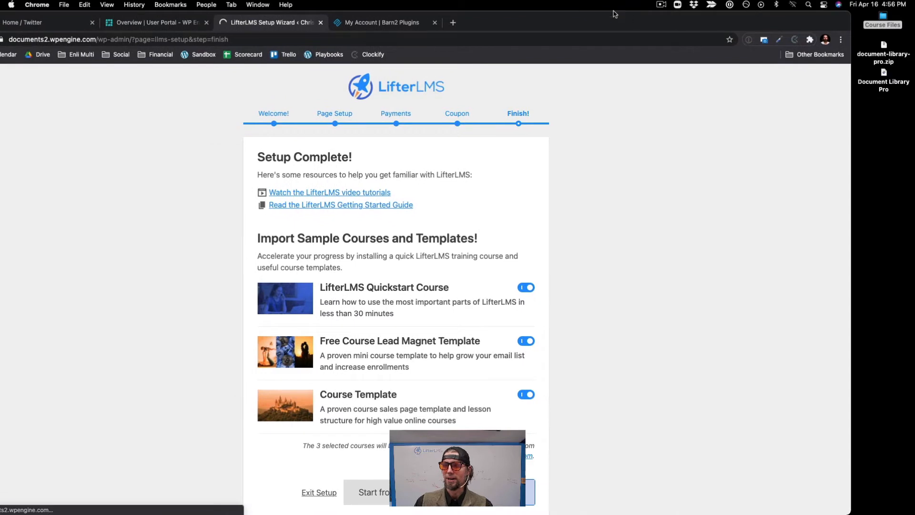
{"action": "left_click_drag", "start_coordinate": [881, 24], "coordinate": [666, 169]}
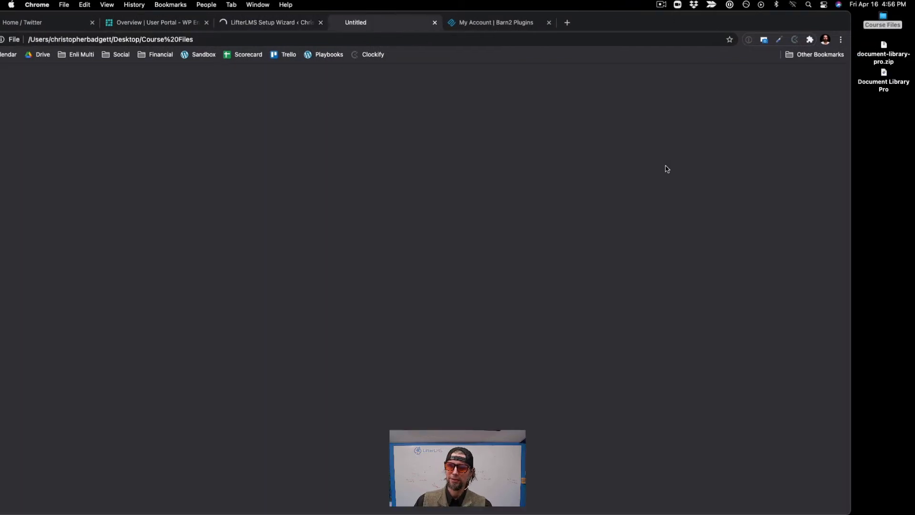
{"action": "left_click", "coordinate": [431, 22]}
{"action": "double_click", "coordinate": [883, 18]}
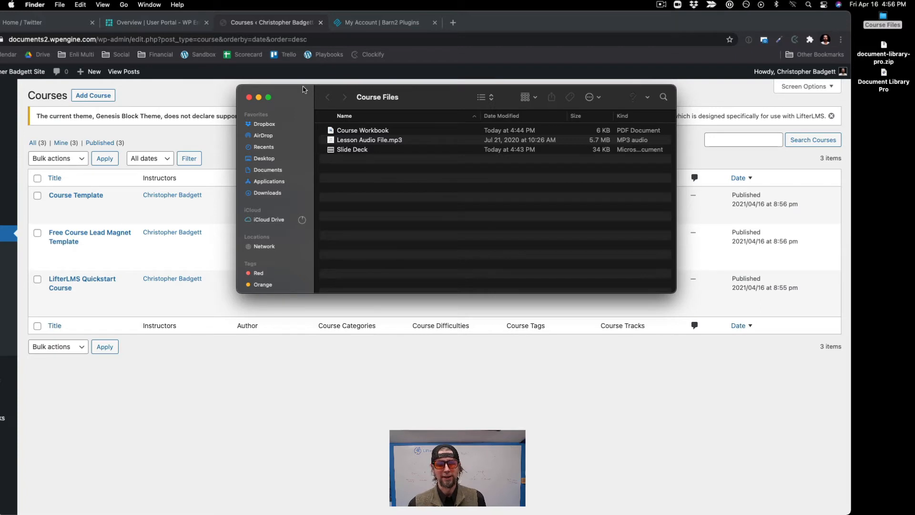
{"action": "left_click", "coordinate": [249, 98]}
{"action": "left_click_drag", "start_coordinate": [493, 24], "coordinate": [542, 24]}
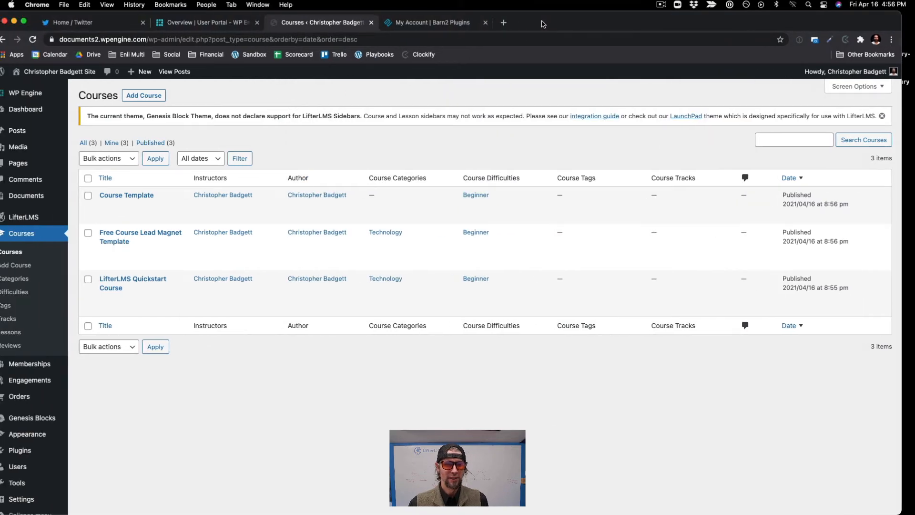
Step: View the Free Course Lead Magnet Template course page and examine its headline, access plan and lesson outline
{"action": "mouse_move", "coordinate": [226, 203]}
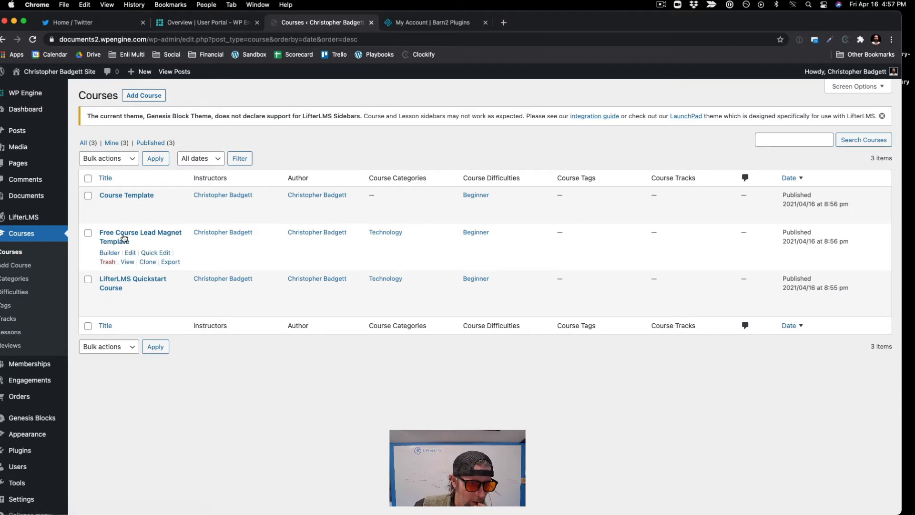
{"action": "left_click", "coordinate": [127, 261]}
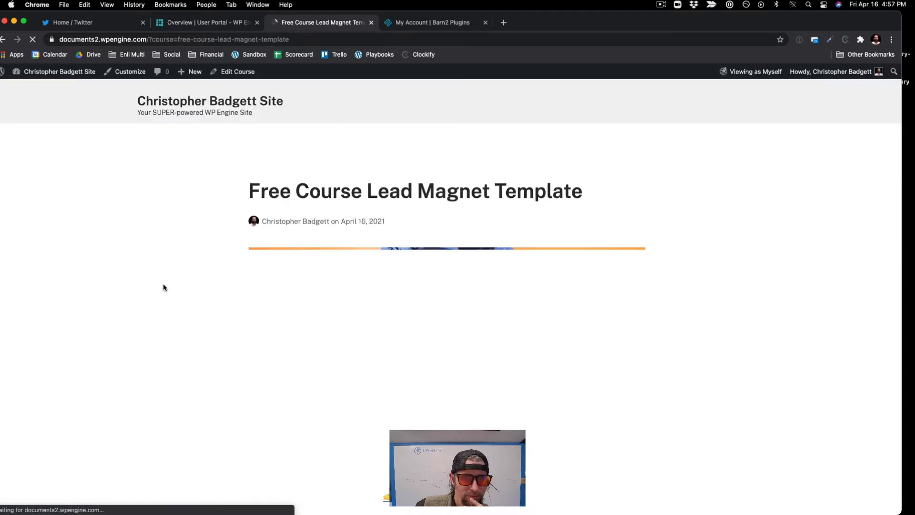
{"action": "scroll", "coordinate": [163, 286], "scroll_direction": "down", "scroll_amount": 10}
{"action": "scroll", "coordinate": [163, 285], "scroll_direction": "down", "scroll_amount": 10}
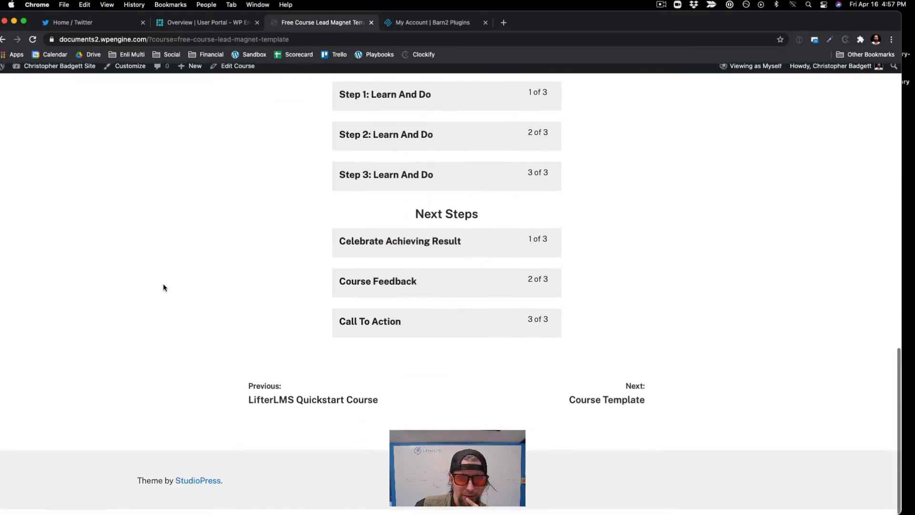
{"action": "scroll", "coordinate": [163, 284], "scroll_direction": "up", "scroll_amount": 12}
{"action": "scroll", "coordinate": [163, 287], "scroll_direction": "up", "scroll_amount": 3}
{"action": "scroll", "coordinate": [164, 287], "scroll_direction": "down", "scroll_amount": 5}
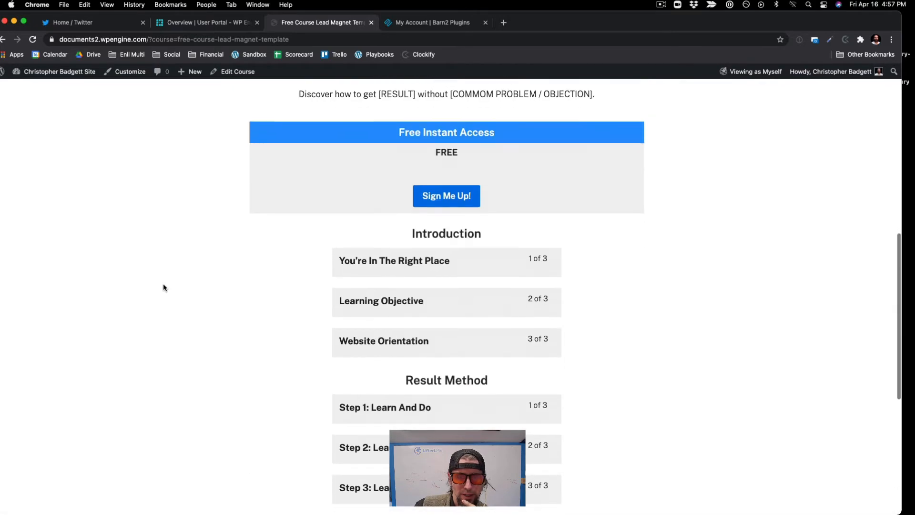
{"action": "scroll", "coordinate": [164, 287], "scroll_direction": "up", "scroll_amount": 7}
{"action": "scroll", "coordinate": [163, 287], "scroll_direction": "up", "scroll_amount": 3}
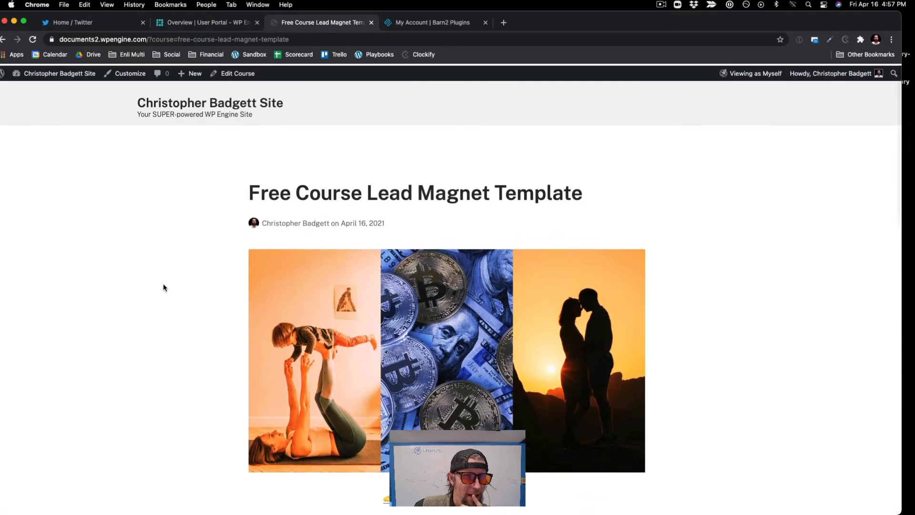
{"action": "mouse_move", "coordinate": [85, 72]}
{"action": "scroll", "coordinate": [384, 305], "scroll_direction": "down", "scroll_amount": 6}
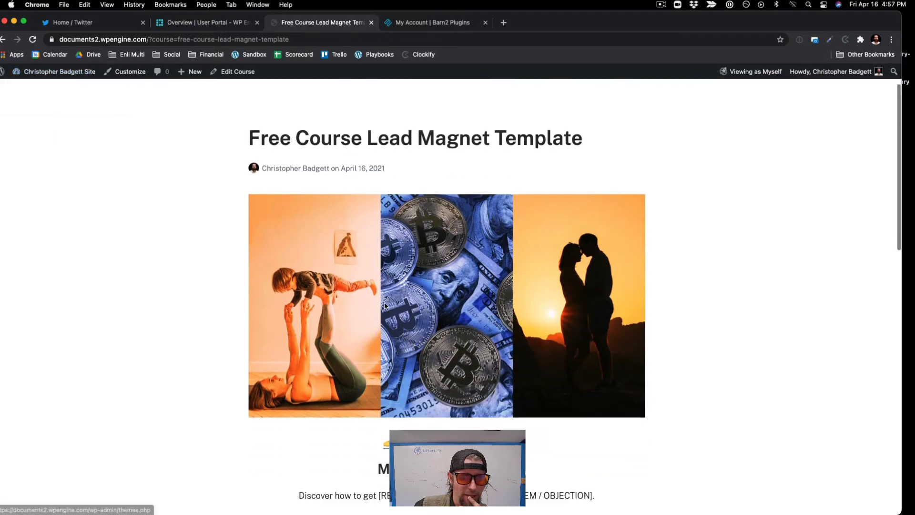
{"action": "scroll", "coordinate": [384, 305], "scroll_direction": "up", "scroll_amount": 6}
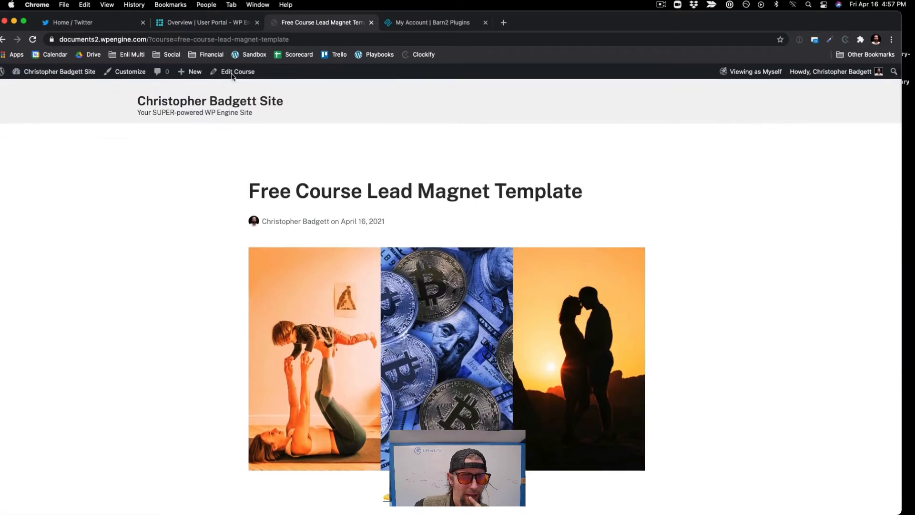
Step: Open the Free Course Lead Magnet Template for editing, examine its block layout, and return to the course list
{"action": "left_click", "coordinate": [233, 71]}
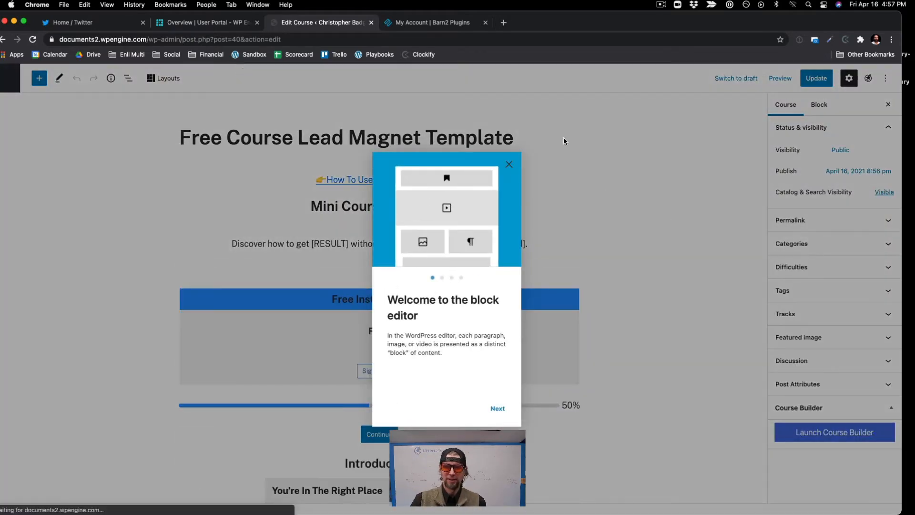
{"action": "left_click", "coordinate": [510, 163]}
{"action": "scroll", "coordinate": [451, 221], "scroll_direction": "down", "scroll_amount": 5}
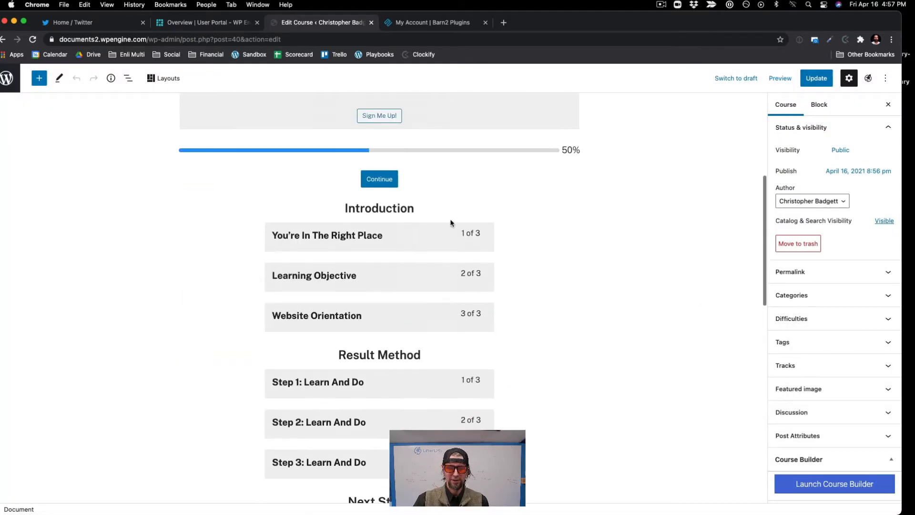
{"action": "scroll", "coordinate": [728, 125], "scroll_direction": "up", "scroll_amount": 5}
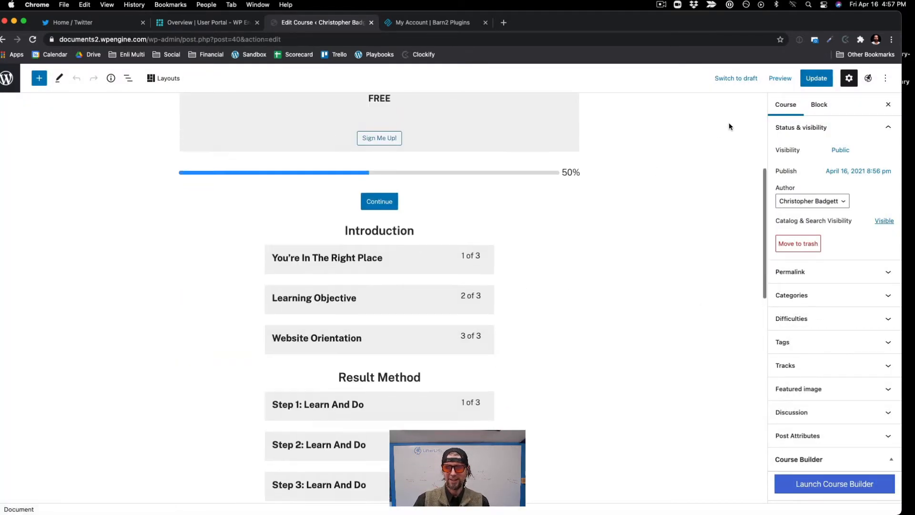
{"action": "scroll", "coordinate": [729, 125], "scroll_direction": "down", "scroll_amount": 1}
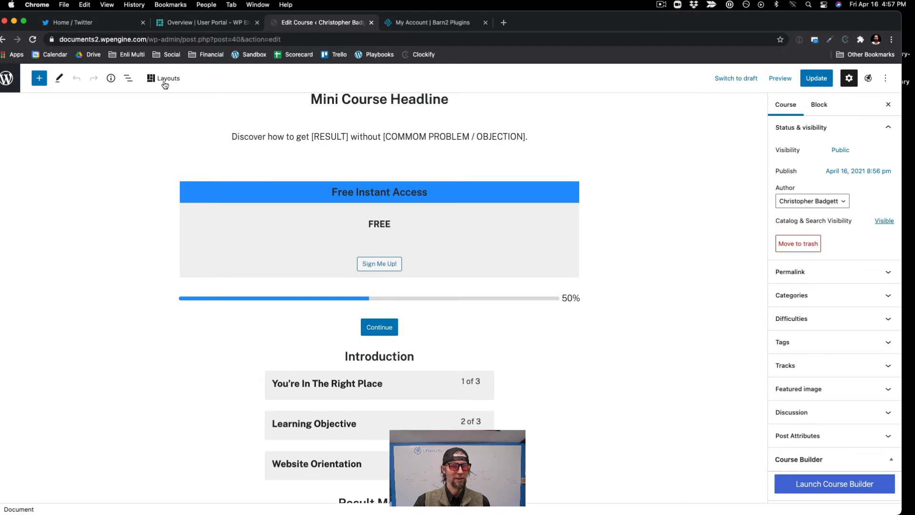
{"action": "left_click", "coordinate": [7, 78]}
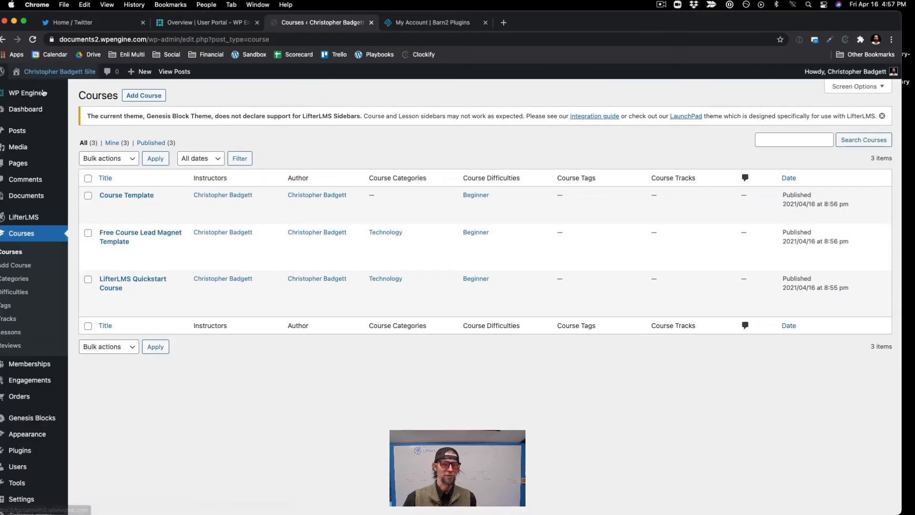
Step: Create a new course titled "Business Course" and publish it
{"action": "left_click", "coordinate": [146, 96]}
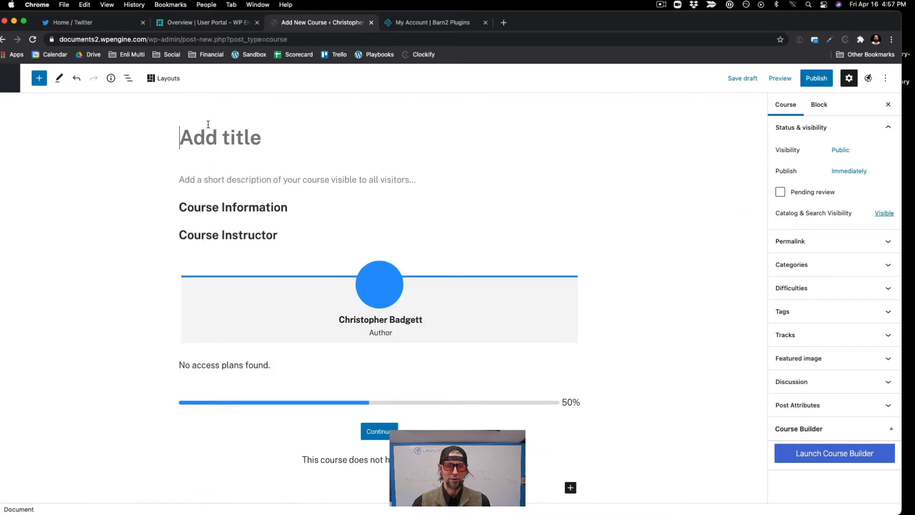
{"action": "type", "text": "Busin"}
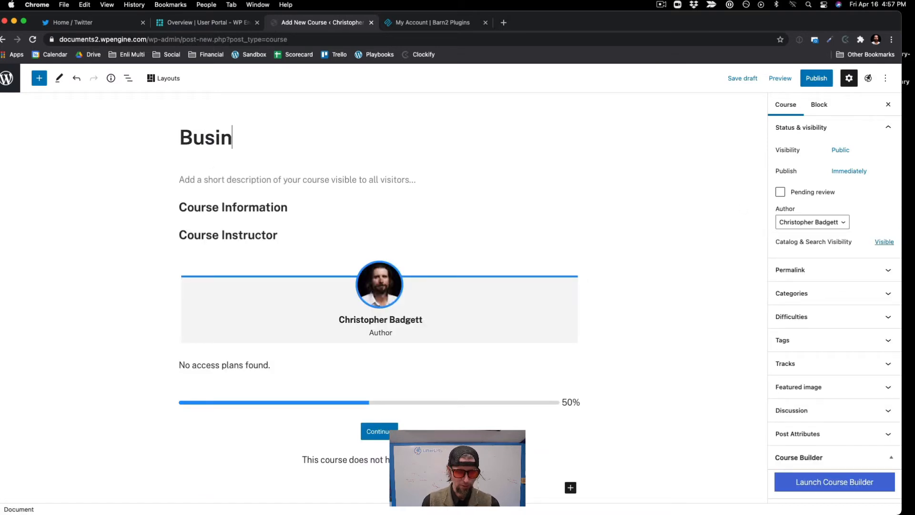
{"action": "type", "text": "ess Course"}
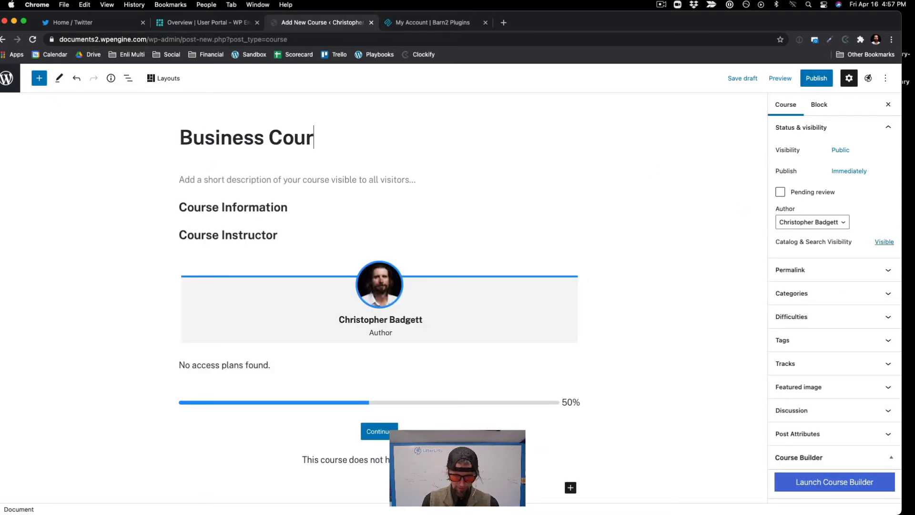
{"action": "left_click", "coordinate": [812, 79]}
{"action": "left_click", "coordinate": [809, 81]}
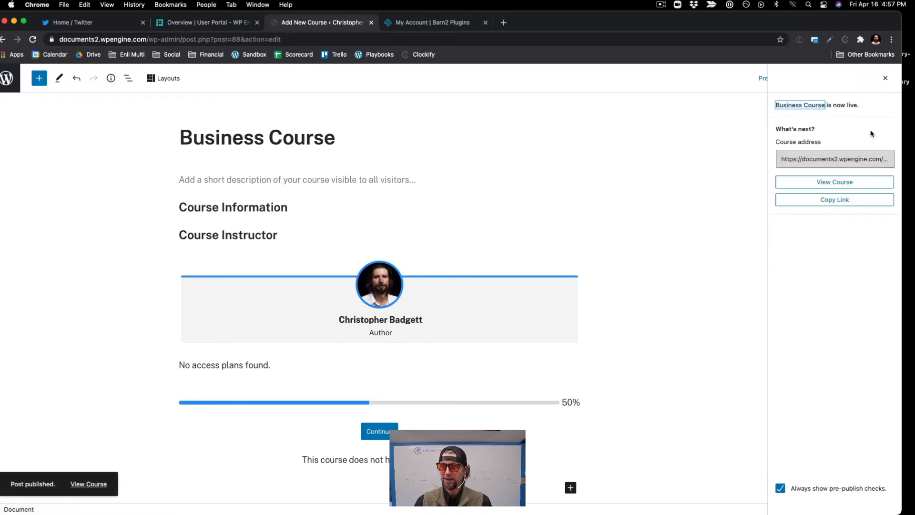
{"action": "left_click", "coordinate": [888, 81]}
Step: Launch the course builder for the Business Course and add a first section with three new lessons
{"action": "left_click", "coordinate": [815, 491]}
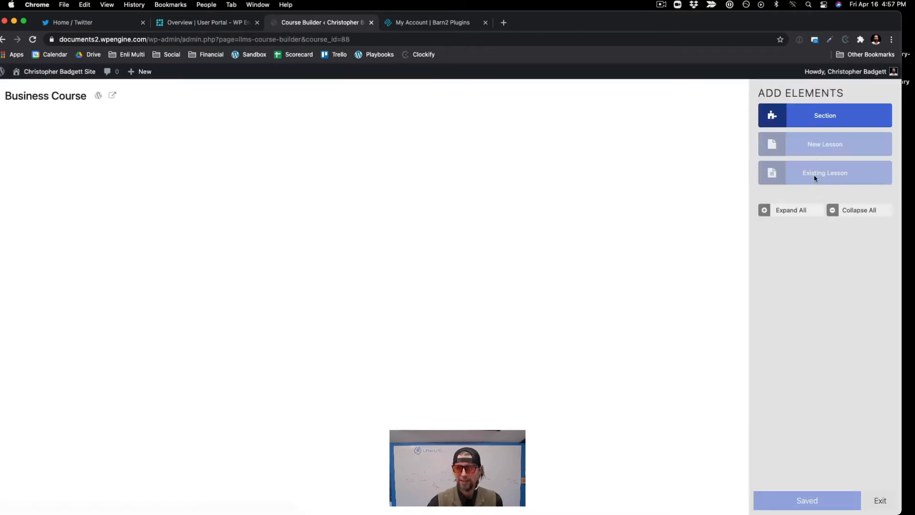
{"action": "left_click", "coordinate": [801, 123]}
{"action": "left_click", "coordinate": [802, 145]}
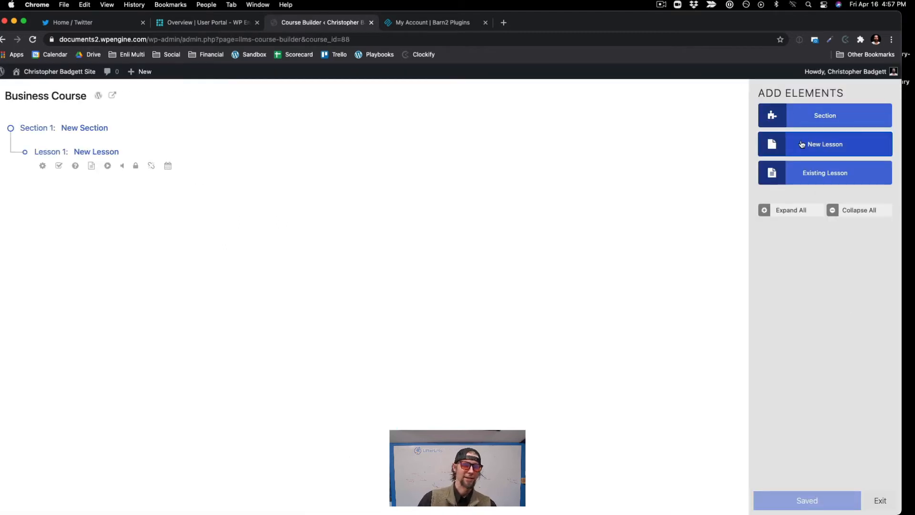
{"action": "left_click", "coordinate": [802, 146]}
{"action": "left_click", "coordinate": [802, 145]}
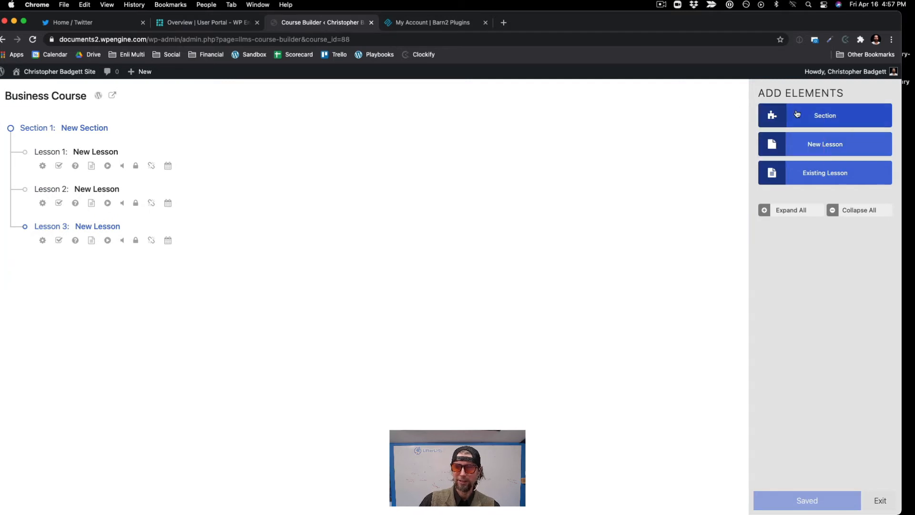
Step: Add a second section to the course with three new lessons
{"action": "left_click", "coordinate": [796, 114]}
{"action": "left_click", "coordinate": [814, 148]}
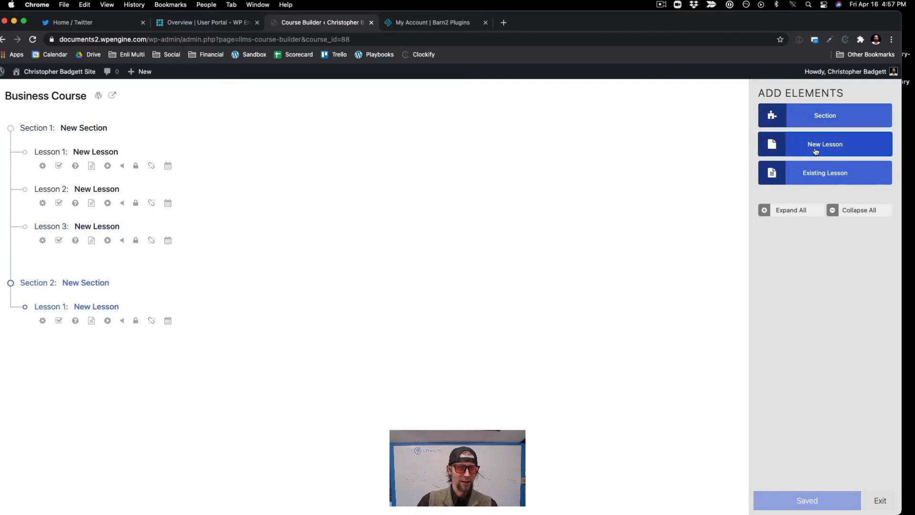
{"action": "left_click", "coordinate": [816, 150]}
{"action": "left_click", "coordinate": [816, 151]}
Step: Add a third section to the course with three new lessons, dismissing the existing-lesson search
{"action": "left_click", "coordinate": [807, 114]}
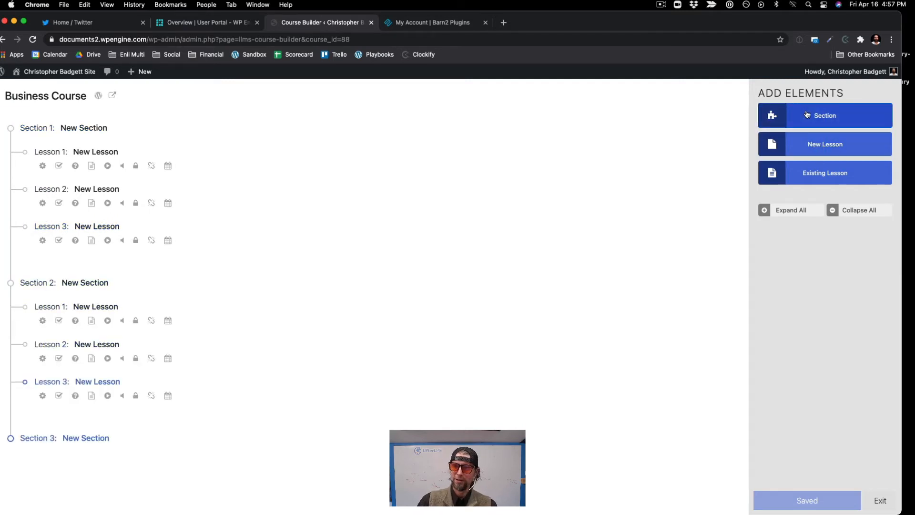
{"action": "left_click", "coordinate": [812, 170]}
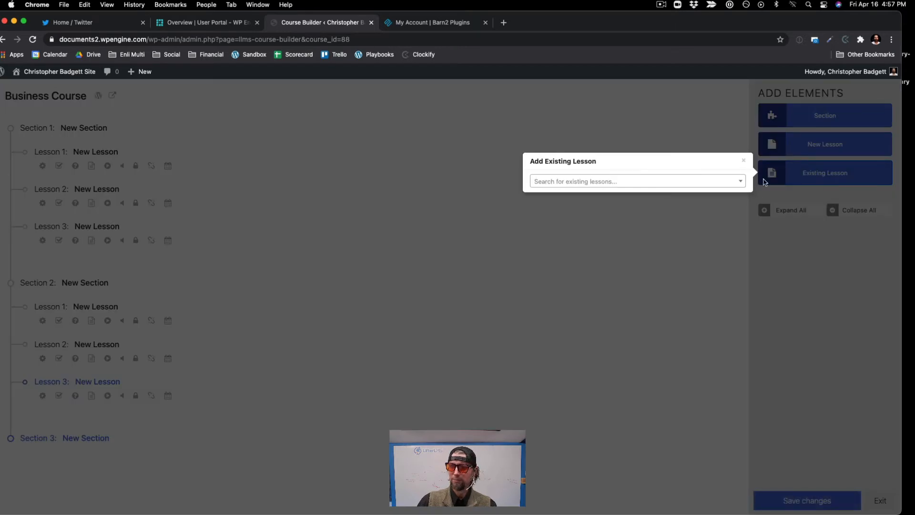
{"action": "left_click", "coordinate": [745, 162]}
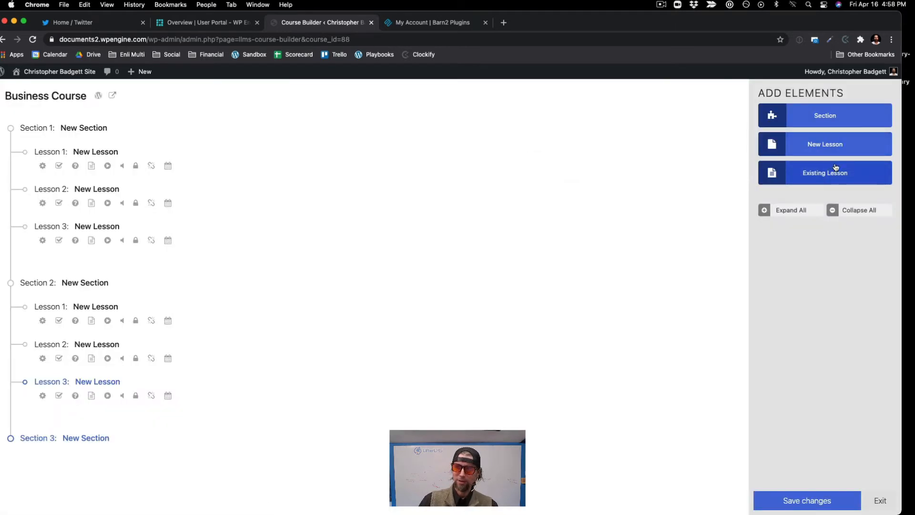
{"action": "left_click", "coordinate": [828, 140]}
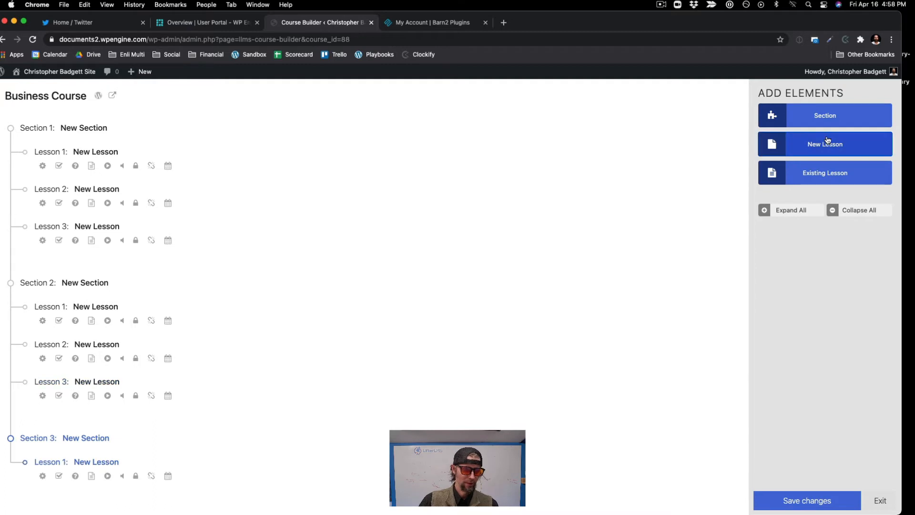
{"action": "left_click", "coordinate": [828, 139]}
{"action": "scroll", "coordinate": [532, 271], "scroll_direction": "down", "scroll_amount": 2}
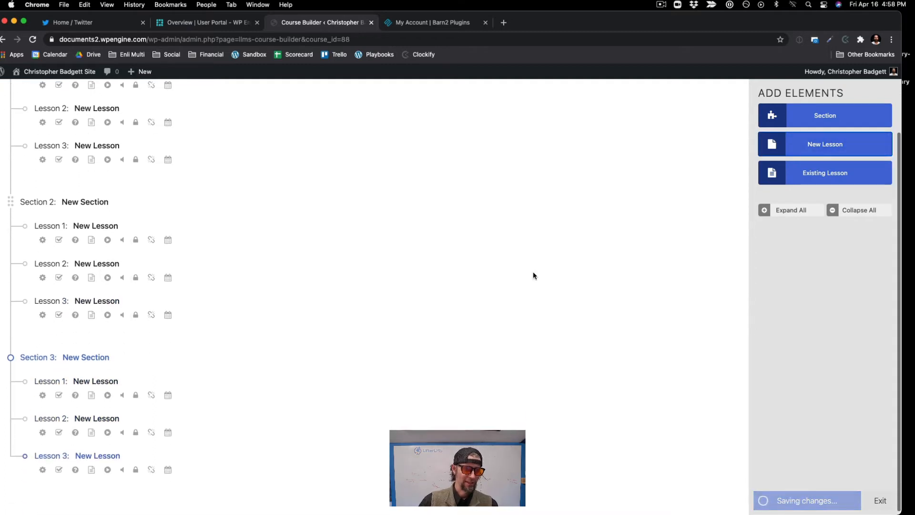
Step: Rename the course's first section as "Introduction"
{"action": "scroll", "coordinate": [299, 187], "scroll_direction": "up", "scroll_amount": 3}
{"action": "left_click", "coordinate": [102, 129]}
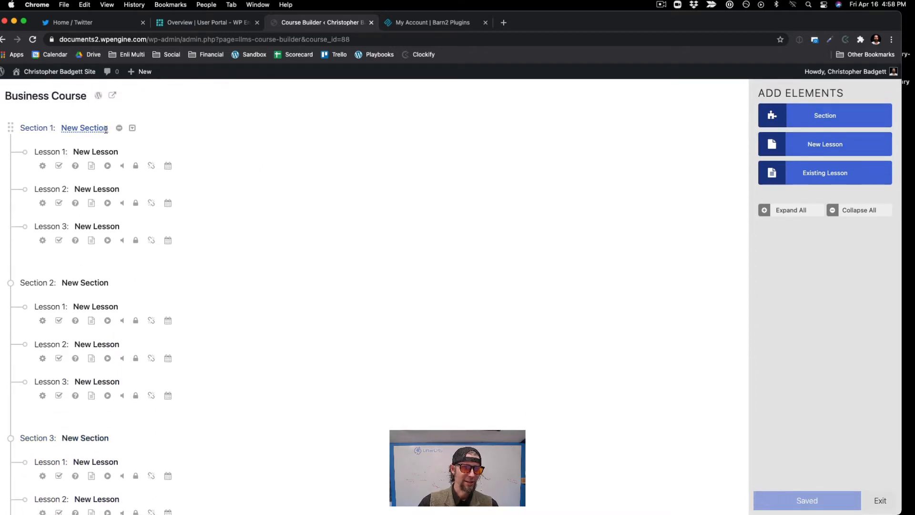
{"action": "left_click_drag", "start_coordinate": [108, 128], "coordinate": [60, 128]}
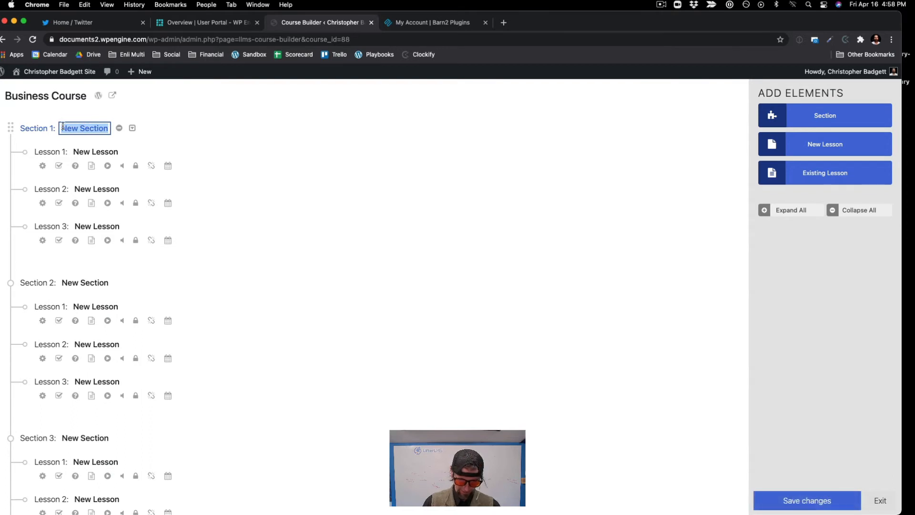
{"action": "type", "text": "Introd"}
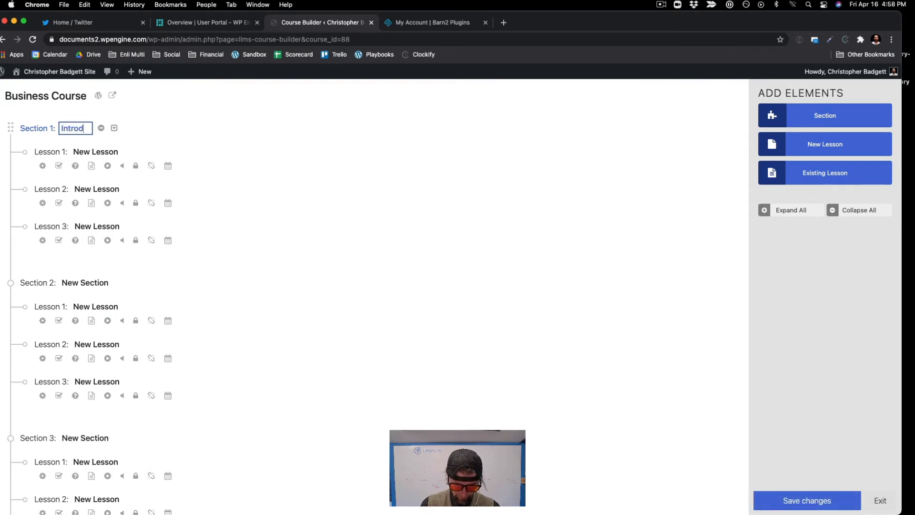
{"action": "type", "text": "uction"}
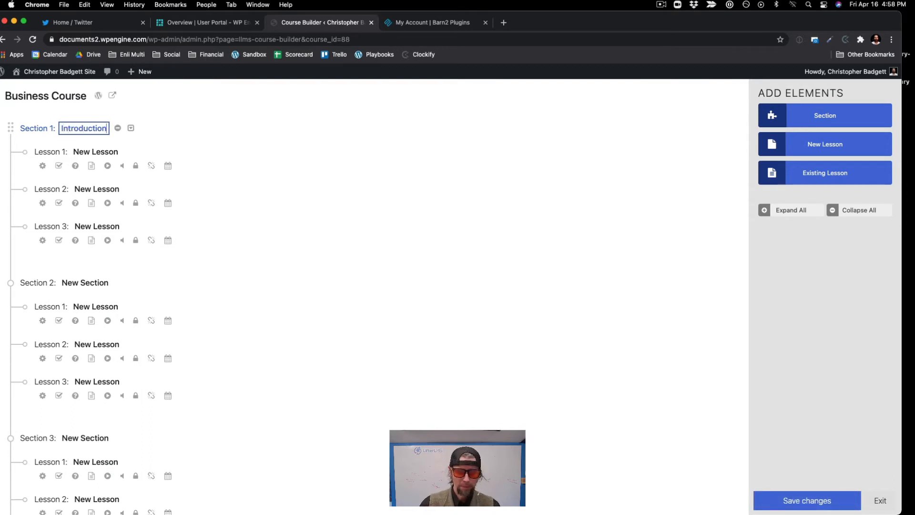
Step: Save the course changes and rename the first lesson of the Introduction section as "Welcome"
{"action": "left_click", "coordinate": [800, 506]}
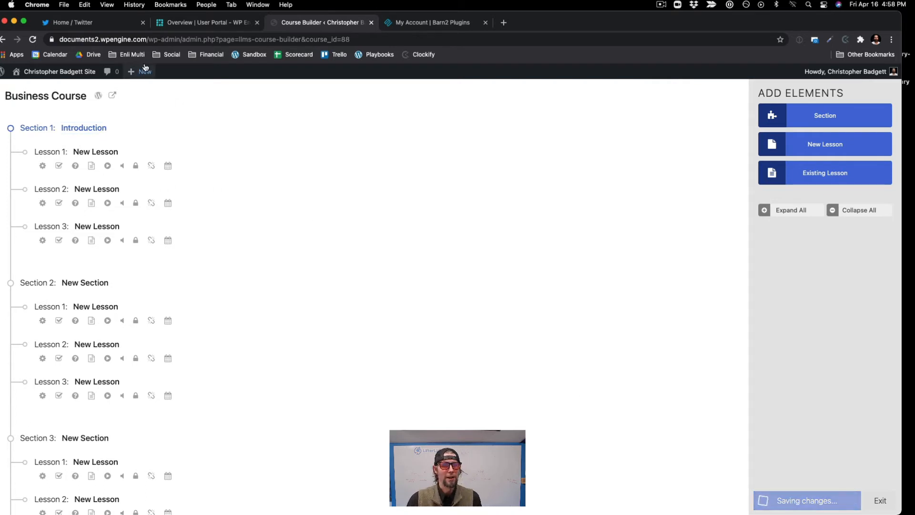
{"action": "left_click", "coordinate": [118, 153]}
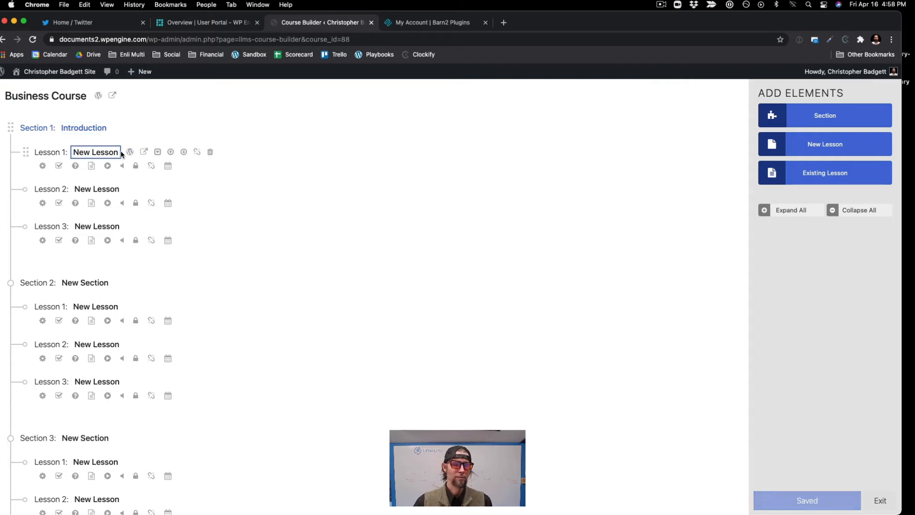
{"action": "left_click_drag", "start_coordinate": [118, 152], "coordinate": [61, 151]}
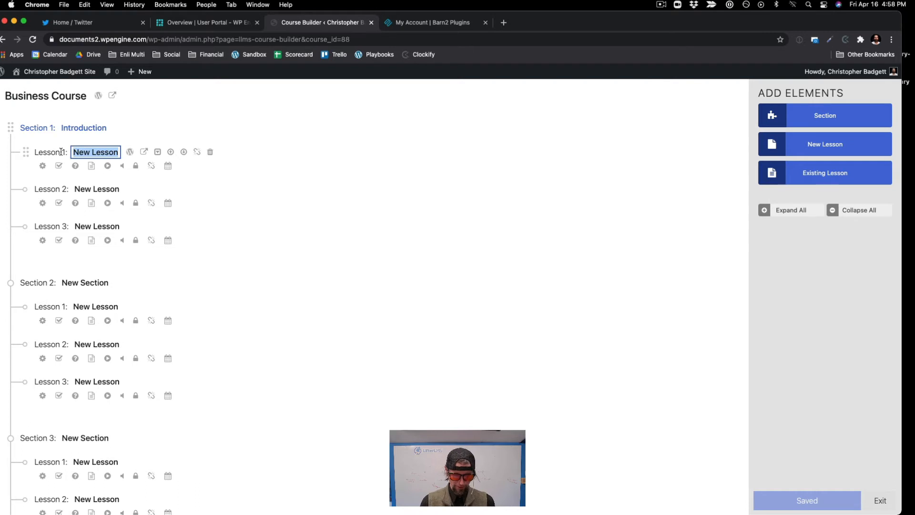
{"action": "type", "text": "Welcome"}
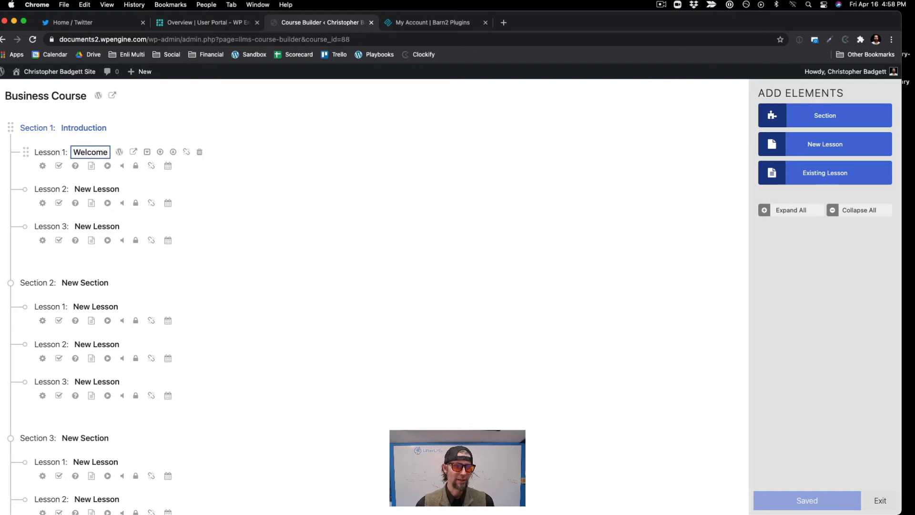
Step: Rename the second lesson of the Introduction section as "File Library" and save the course changes
{"action": "left_click", "coordinate": [84, 189]}
{"action": "left_click_drag", "start_coordinate": [75, 189], "coordinate": [131, 190]}
{"action": "type", "text": "File"}
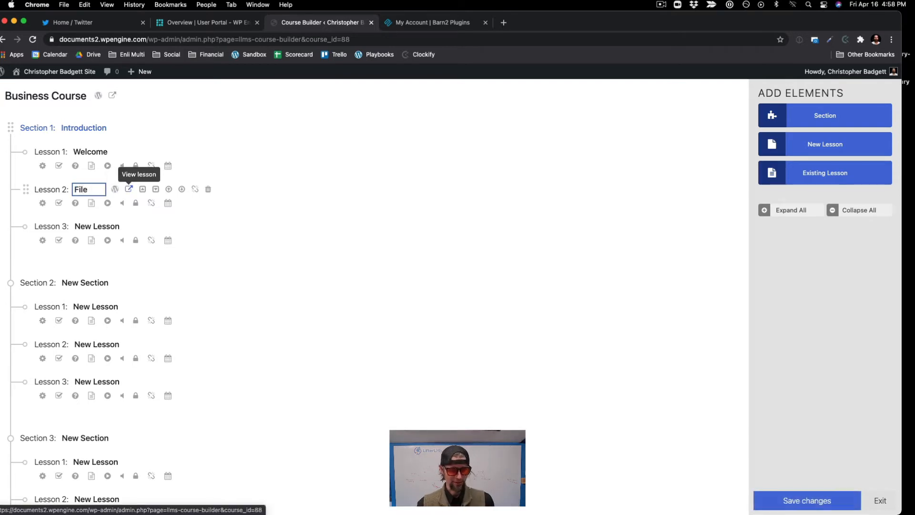
{"action": "type", "text": "Library"}
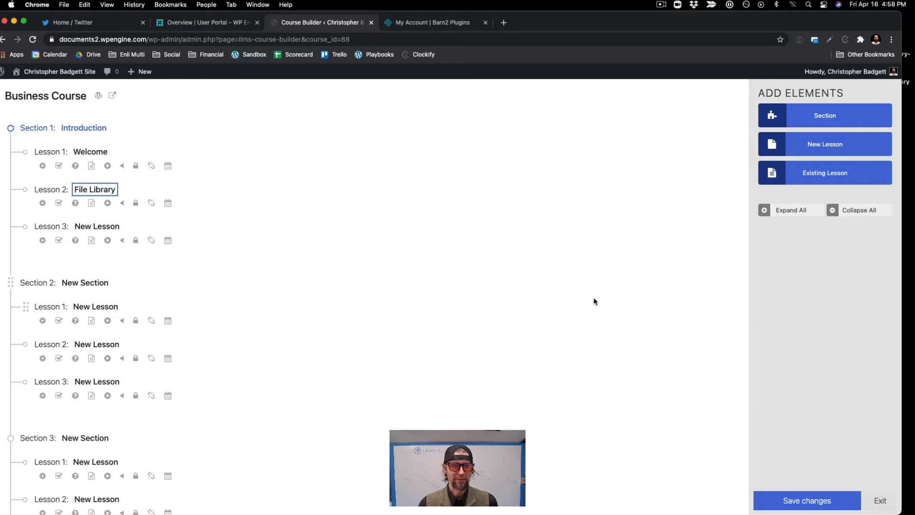
{"action": "key", "text": "Return"}
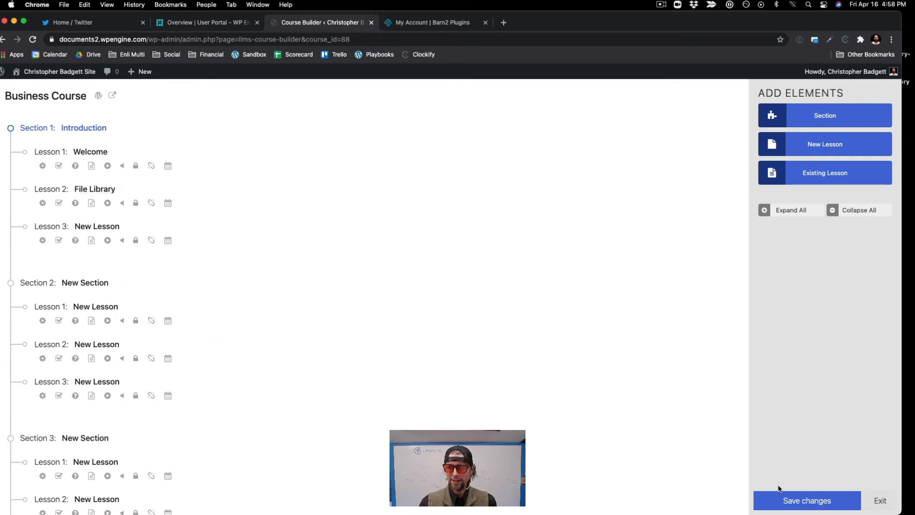
{"action": "left_click", "coordinate": [782, 497]}
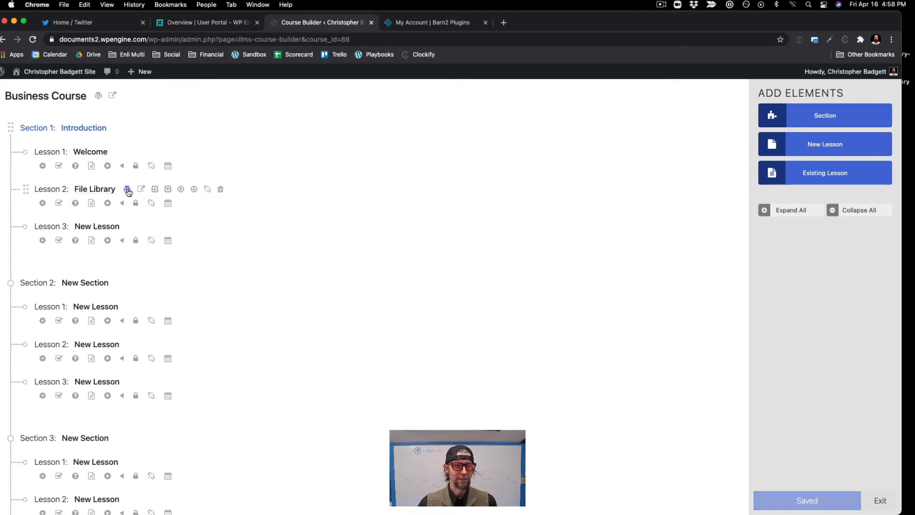
Step: Open the File Library lesson in the WordPress editor, add the paragraph "Welcome to lesson 2! Please download your files." and update it
{"action": "left_click", "coordinate": [127, 190]}
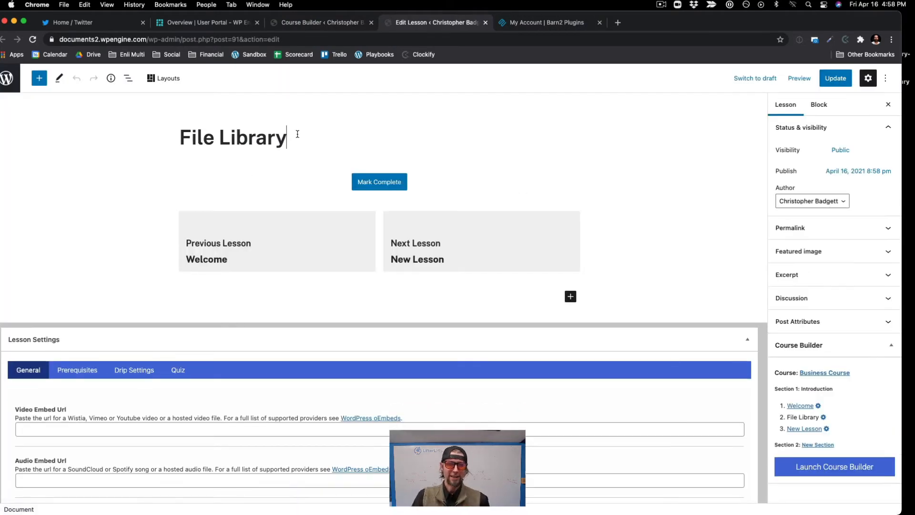
{"action": "key", "text": "Return"}
{"action": "type", "text": "\\"}
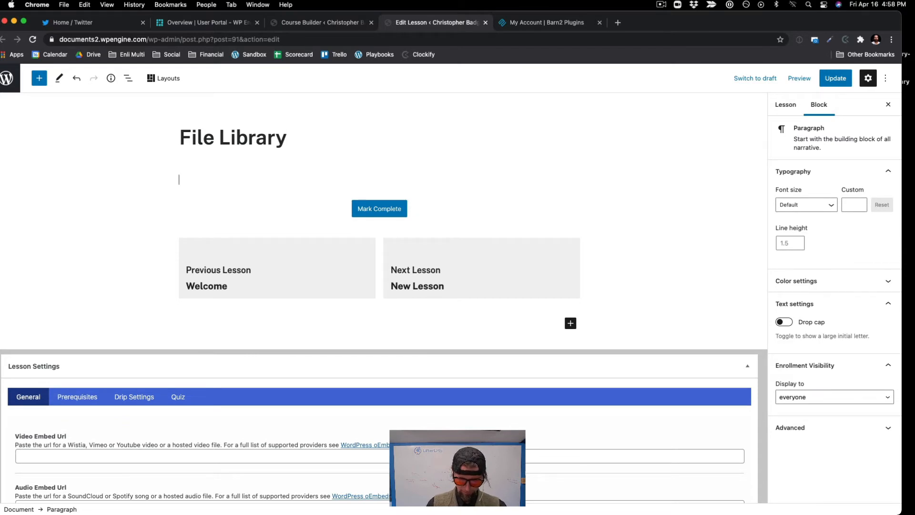
{"action": "type", "text": "elcome to lesson 2! Please download your files."}
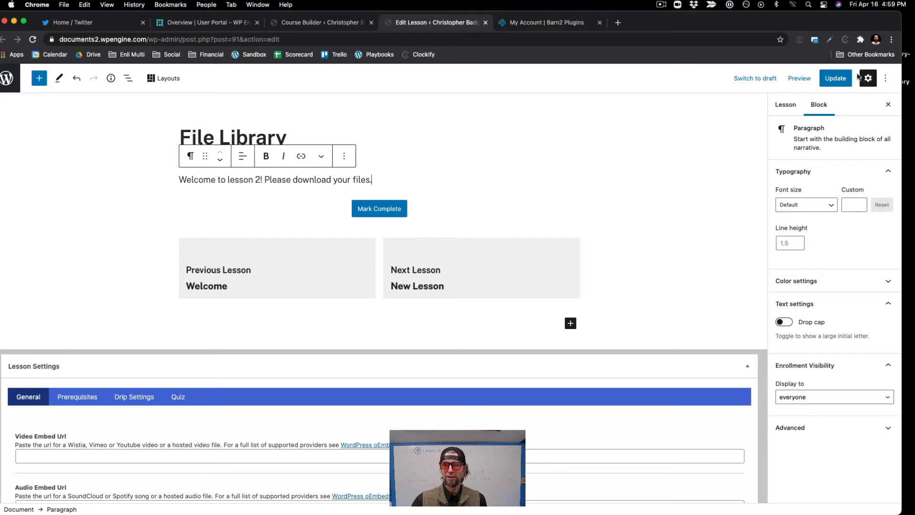
{"action": "left_click", "coordinate": [841, 79]}
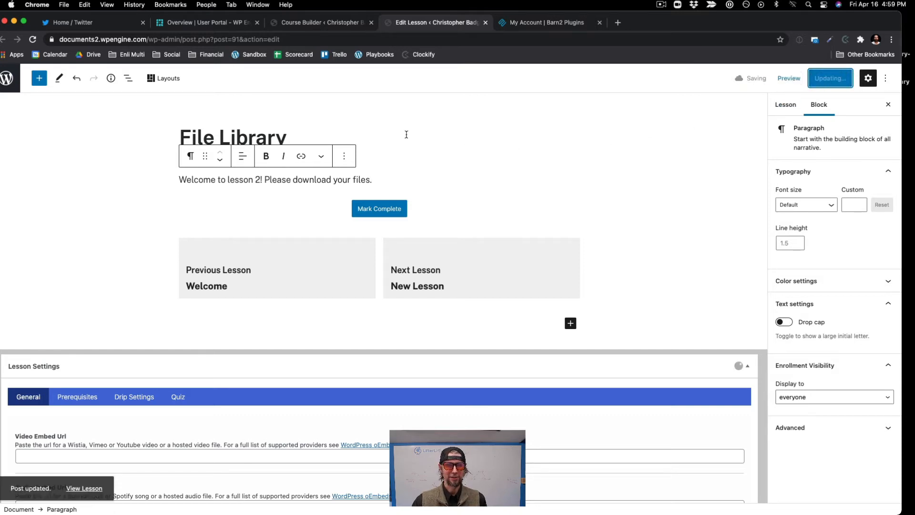
Step: View the File Library lesson on the live site, look over its page, and return to its editor
{"action": "left_click", "coordinate": [93, 483]}
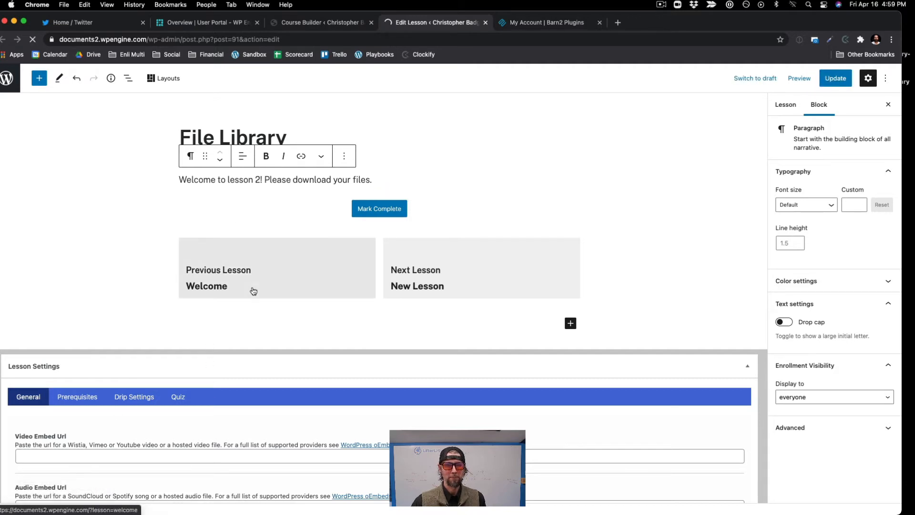
{"action": "scroll", "coordinate": [253, 291], "scroll_direction": "down", "scroll_amount": 2}
{"action": "scroll", "coordinate": [253, 291], "scroll_direction": "up", "scroll_amount": 2}
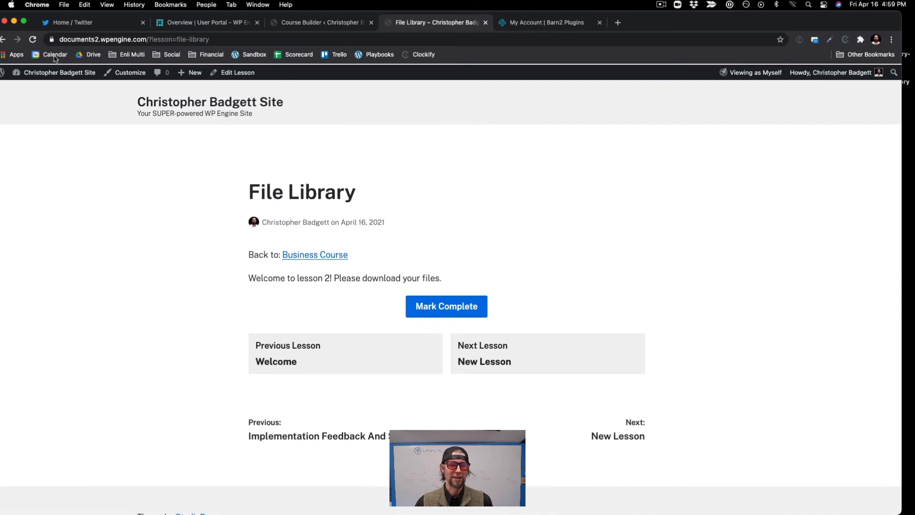
{"action": "left_click", "coordinate": [3, 41]}
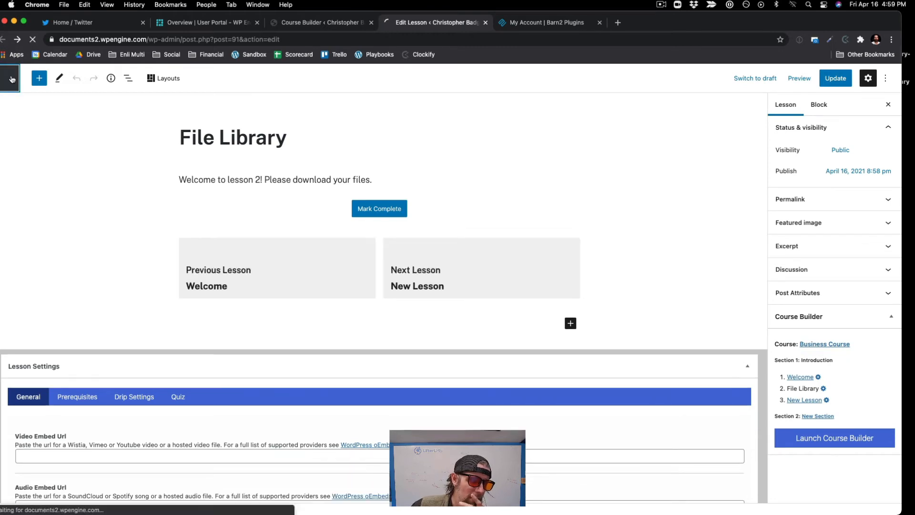
Step: Leave the lesson editor for the site admin and start a new document titled "Workbook"
{"action": "left_click", "coordinate": [10, 78]}
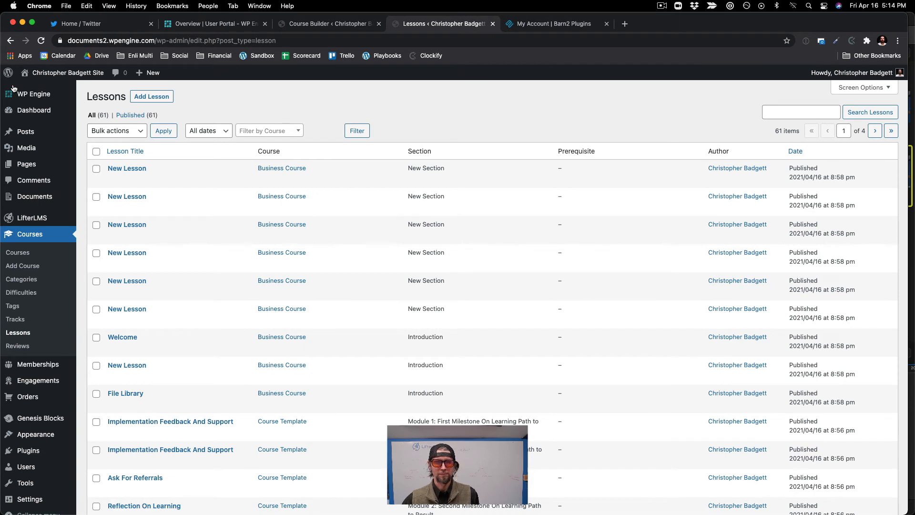
{"action": "left_click", "coordinate": [28, 114]}
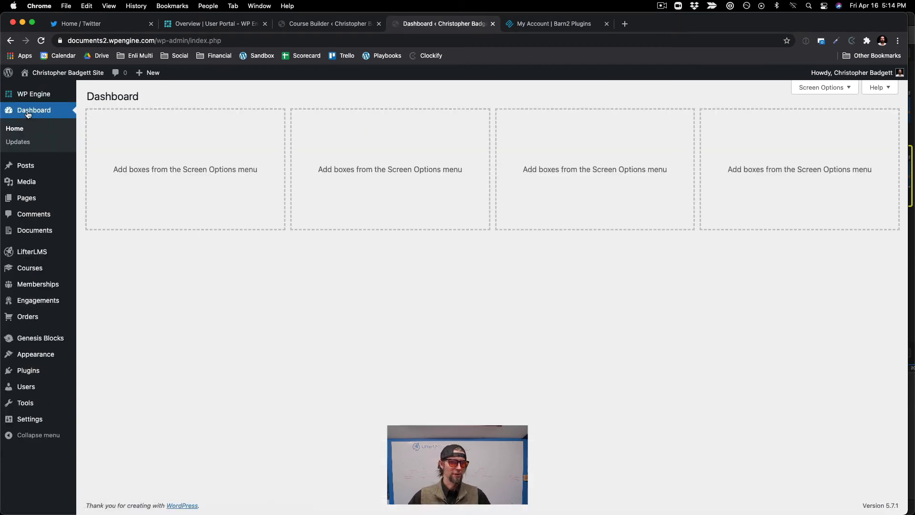
{"action": "mouse_move", "coordinate": [41, 232]}
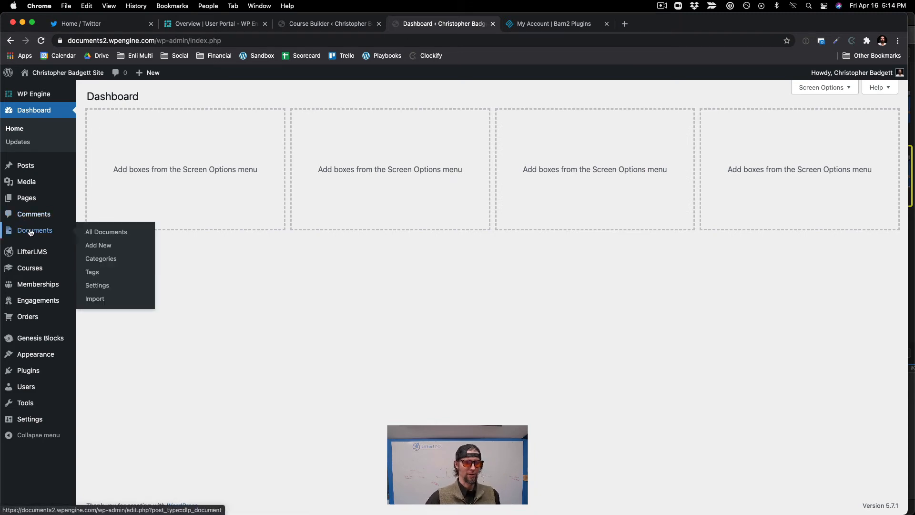
{"action": "left_click", "coordinate": [102, 247]}
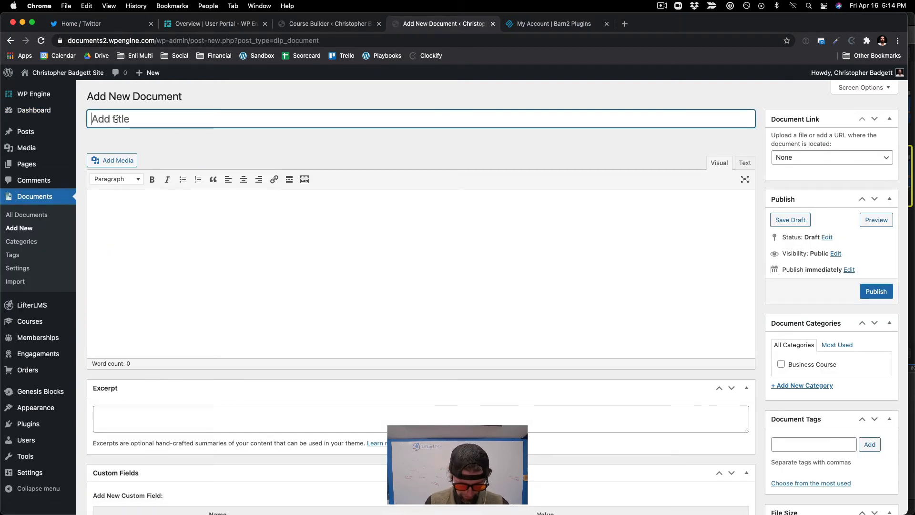
{"action": "type", "text": "Work"}
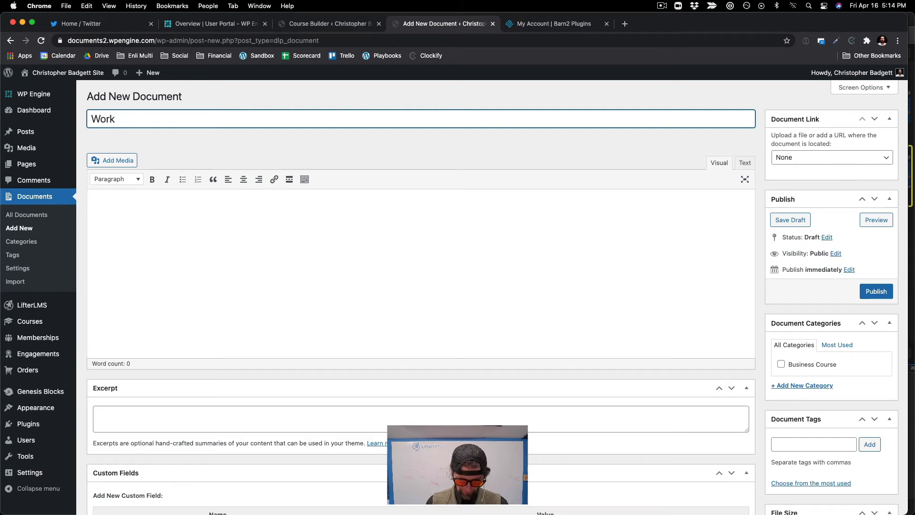
{"action": "type", "text": "book"}
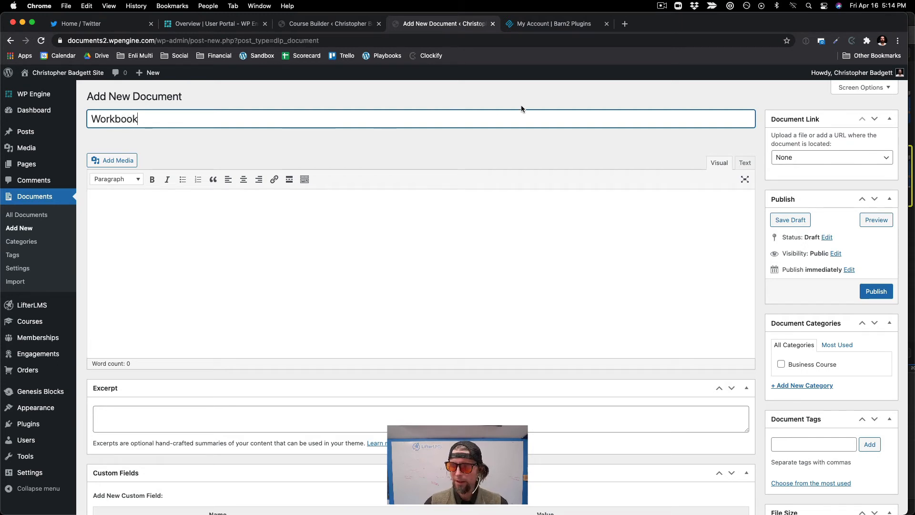
Step: Set the Workbook's document link to File Upload and attach the Course Workbook PDF from the Course Files folder
{"action": "left_click", "coordinate": [832, 162]}
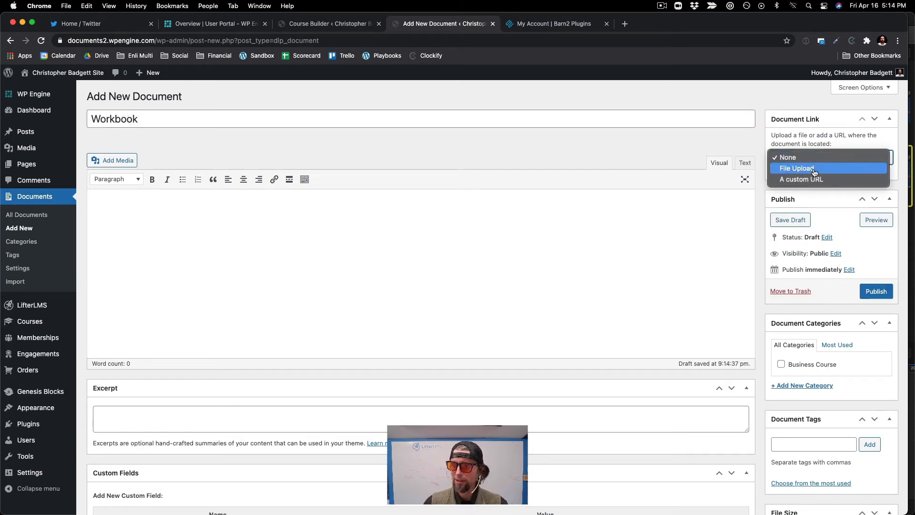
{"action": "left_click", "coordinate": [814, 168]}
{"action": "left_click", "coordinate": [867, 182]}
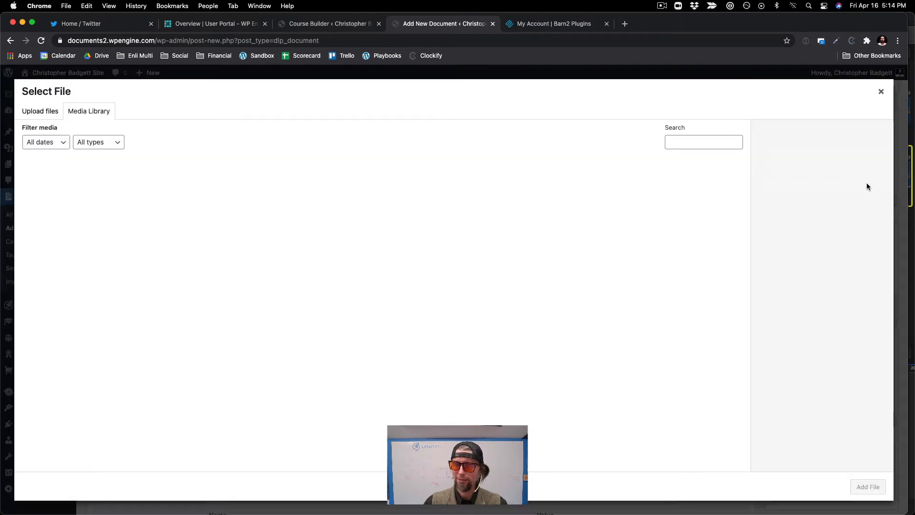
{"action": "left_click", "coordinate": [57, 113]}
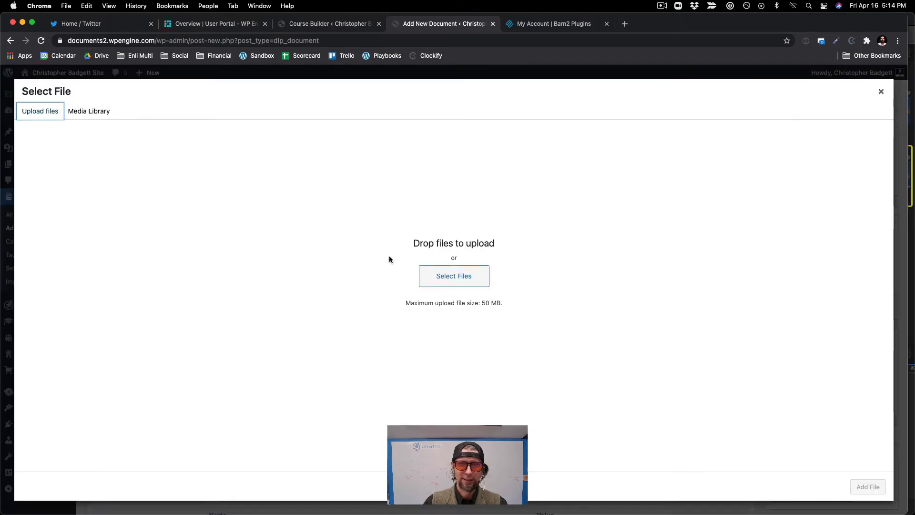
{"action": "left_click", "coordinate": [430, 284]}
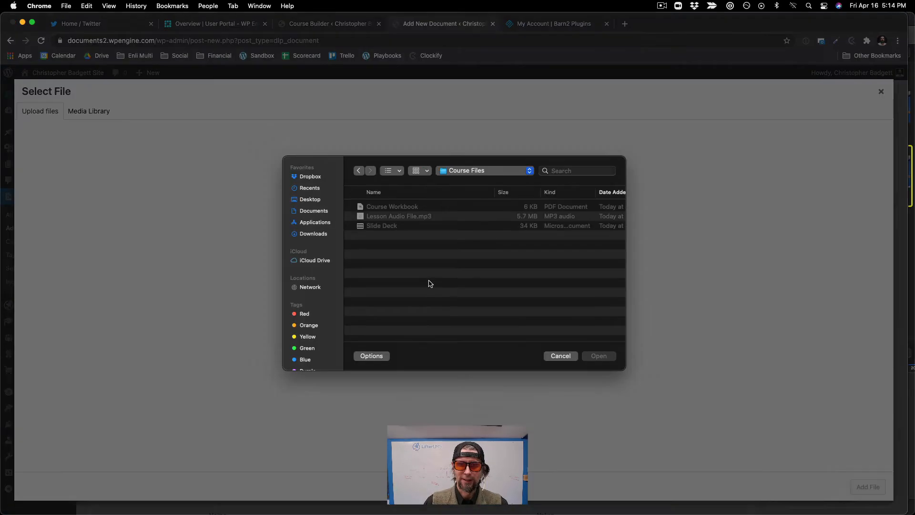
{"action": "left_click", "coordinate": [364, 208]}
{"action": "left_click", "coordinate": [595, 359]}
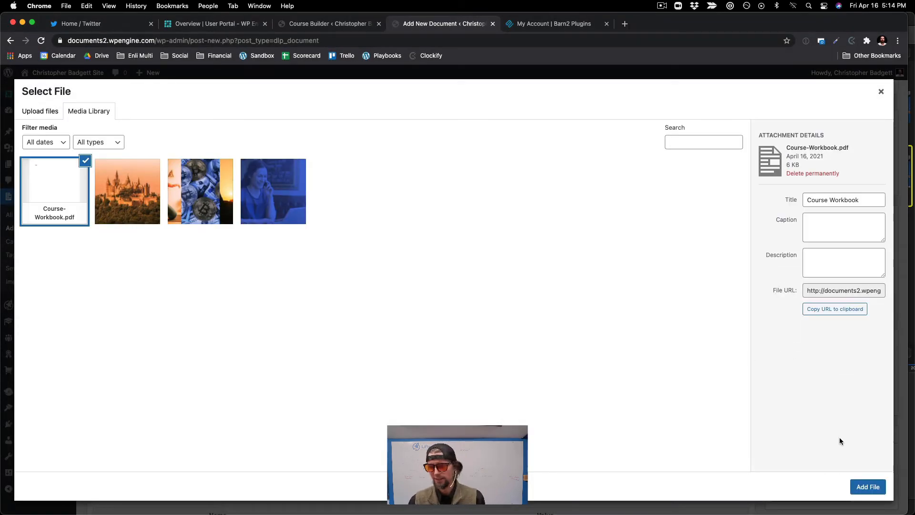
{"action": "left_click", "coordinate": [867, 487]}
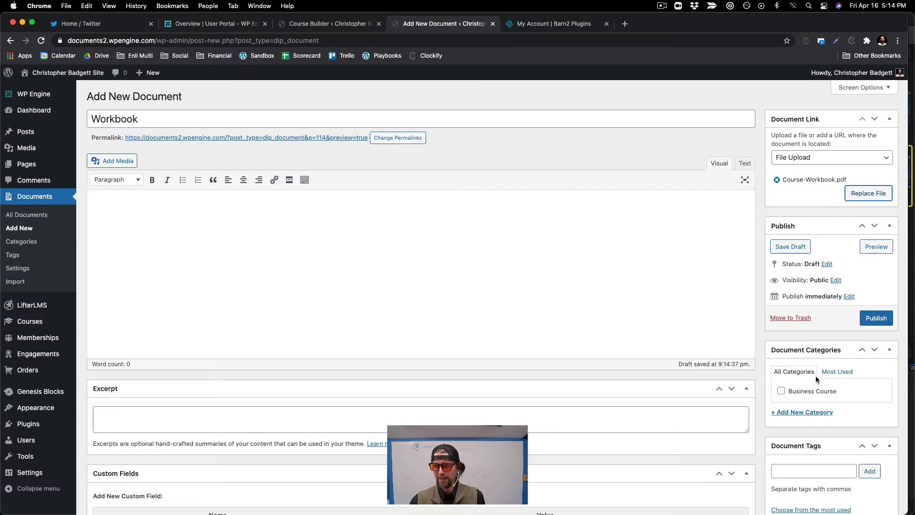
Step: Assign the Workbook document to the Business Course category and publish it
{"action": "scroll", "coordinate": [810, 372], "scroll_direction": "down", "scroll_amount": 1}
{"action": "left_click", "coordinate": [790, 357]}
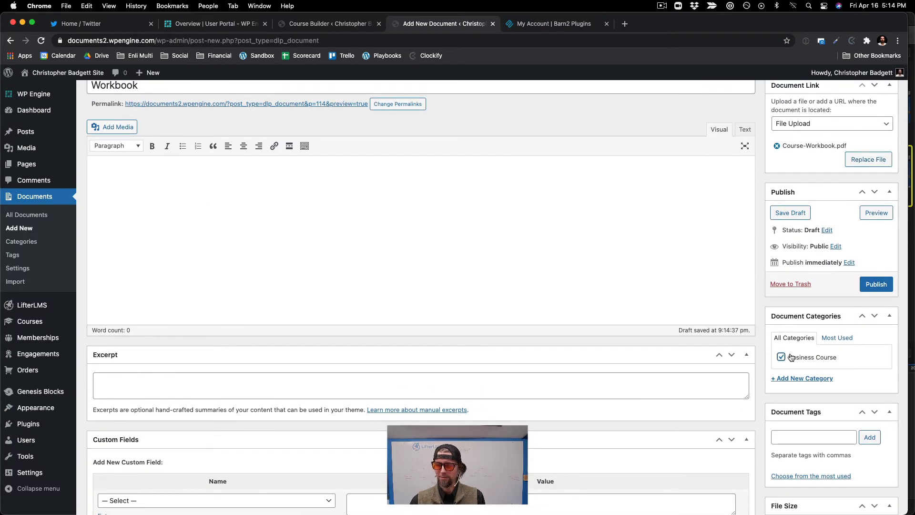
{"action": "left_click", "coordinate": [874, 286]}
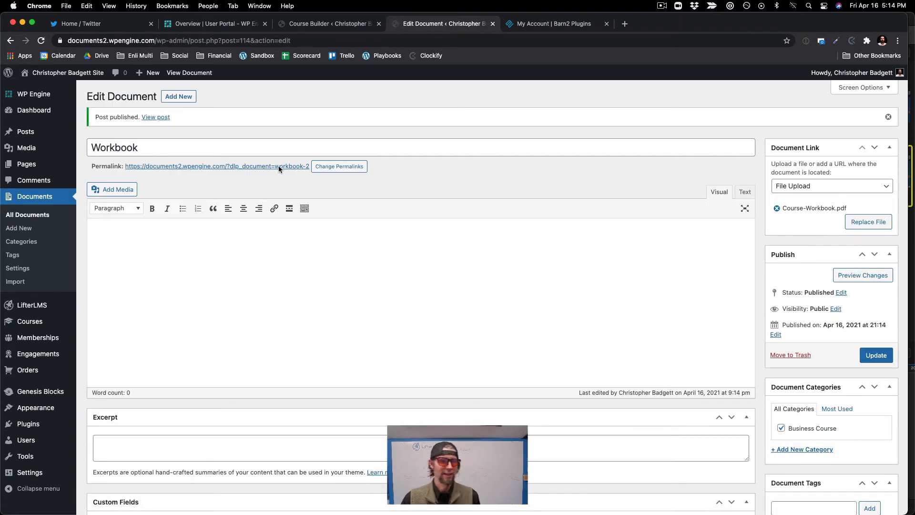
Step: Start a new document titled "Audio" and set its document link to File Upload
{"action": "left_click", "coordinate": [19, 228]}
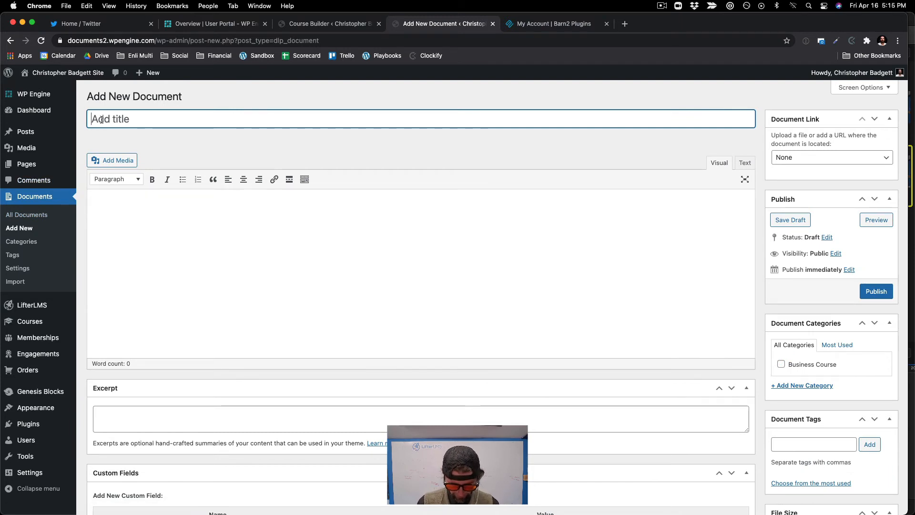
{"action": "type", "text": "Audio"}
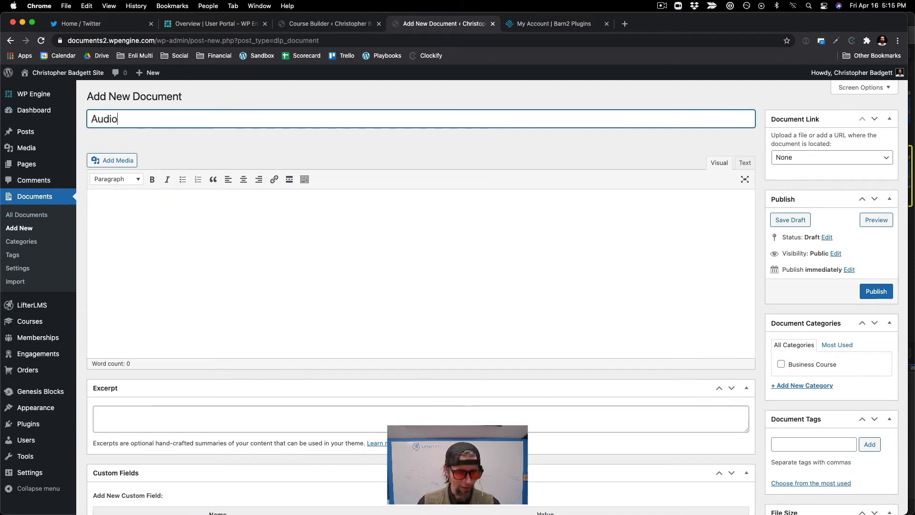
{"action": "left_click", "coordinate": [778, 160]}
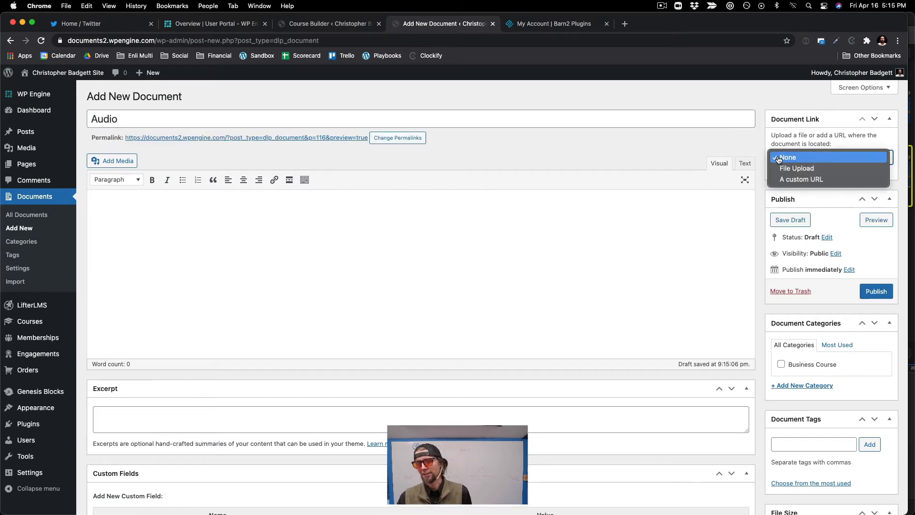
{"action": "left_click", "coordinate": [824, 173]}
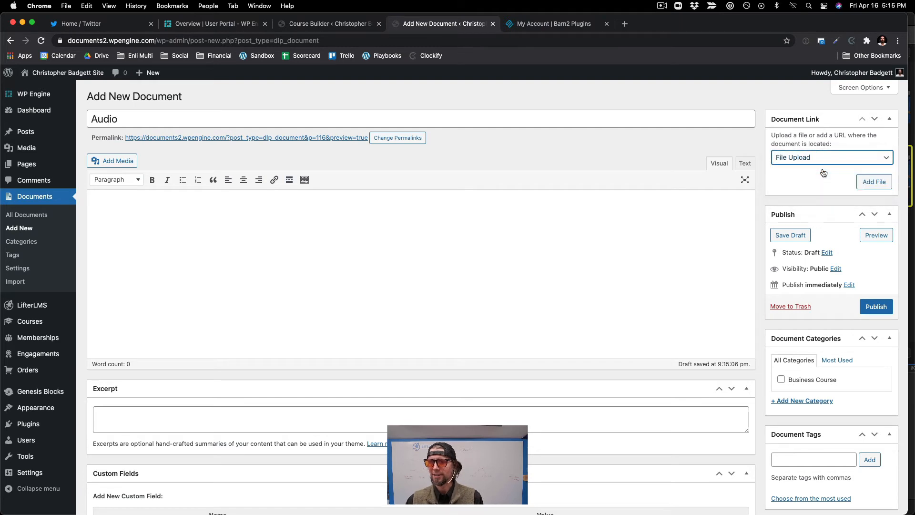
Step: Upload Lesson Audio File.mp3 from the Course Files folder and attach it to the Audio document
{"action": "left_click", "coordinate": [874, 182]}
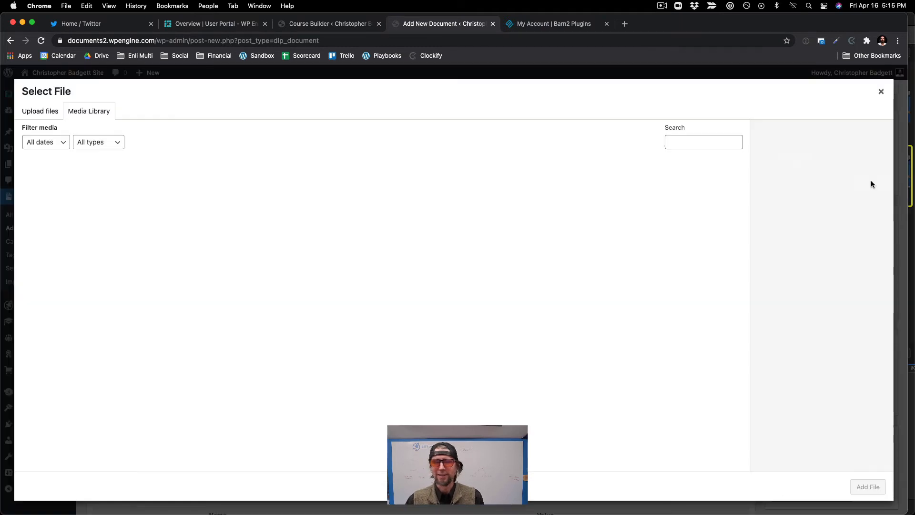
{"action": "left_click", "coordinate": [44, 115]}
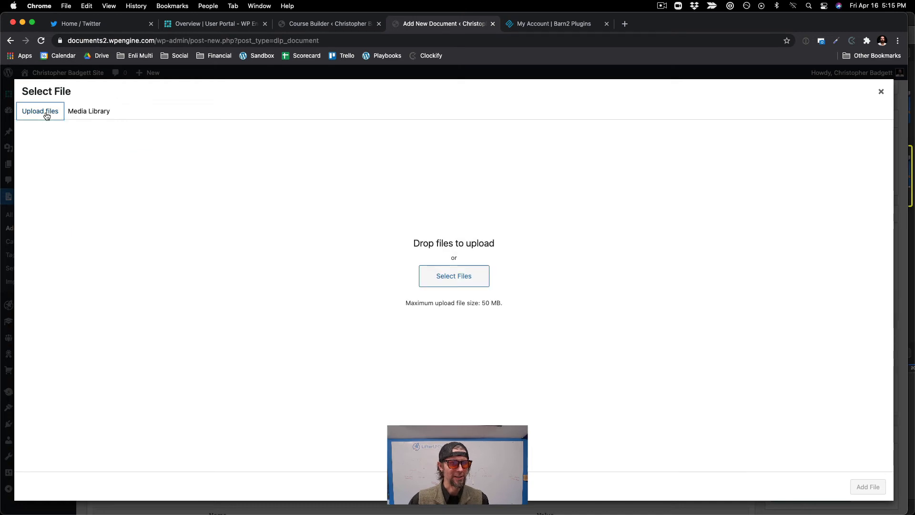
{"action": "left_click", "coordinate": [448, 281]}
{"action": "left_click", "coordinate": [410, 217]}
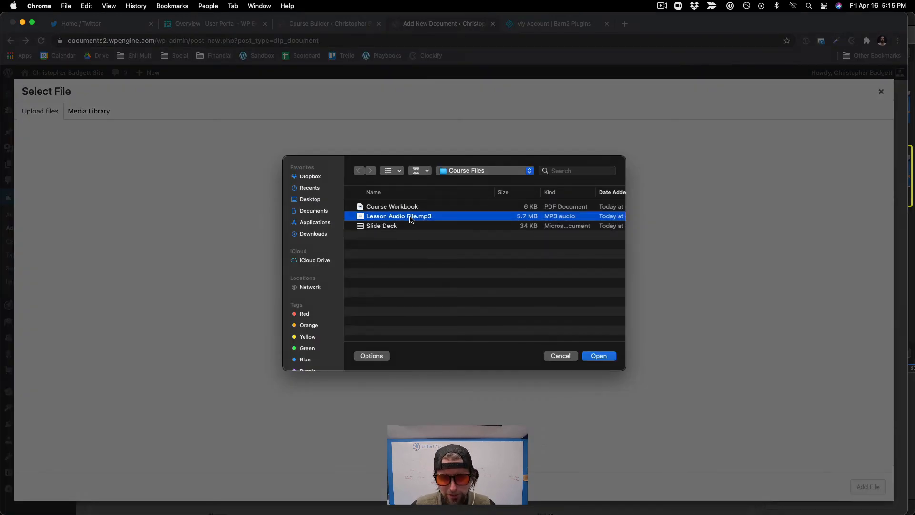
{"action": "left_click", "coordinate": [590, 354]}
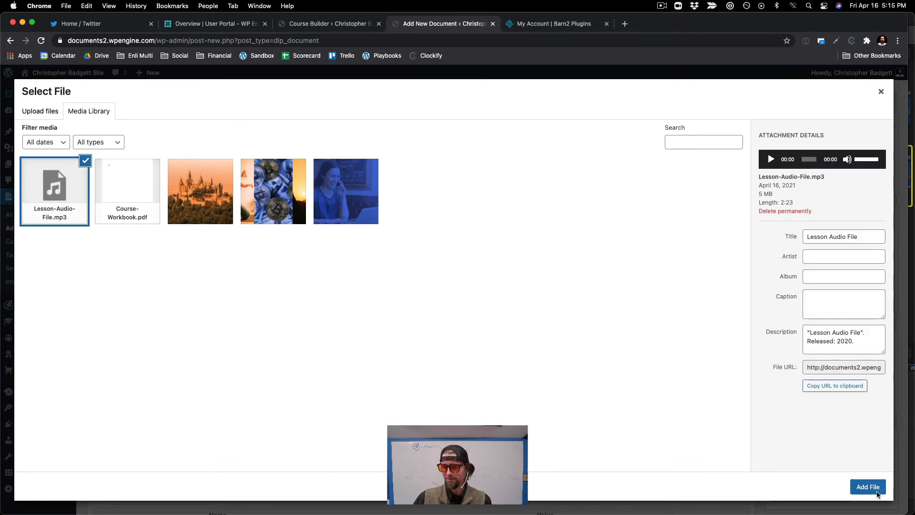
{"action": "left_click", "coordinate": [877, 491]}
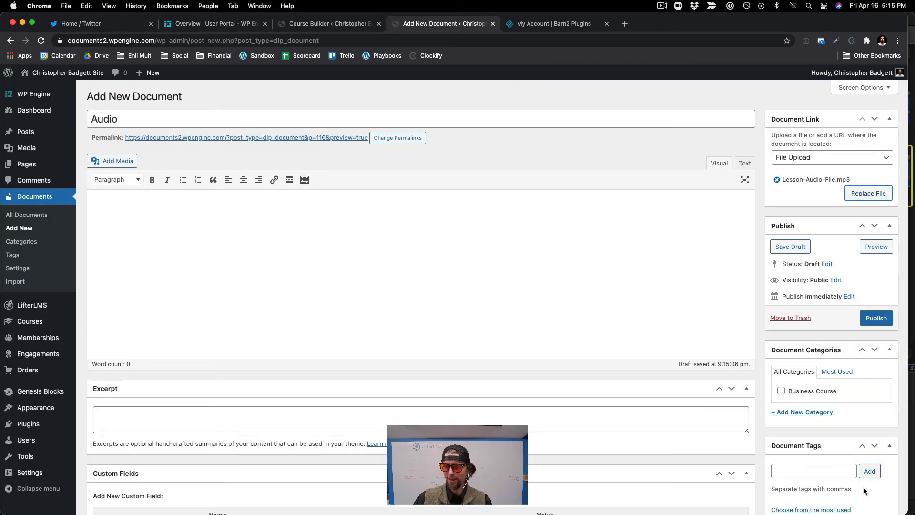
Step: Assign the Audio document to the Business Course category and publish it
{"action": "left_click", "coordinate": [781, 392]}
{"action": "left_click", "coordinate": [876, 319]}
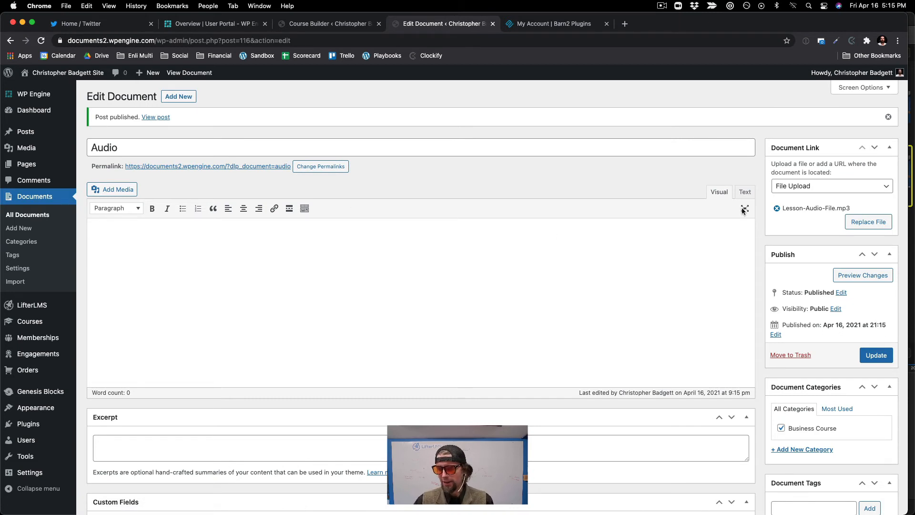
Step: Start another new document titled "Slides" and set its document link to File Upload
{"action": "left_click", "coordinate": [178, 97]}
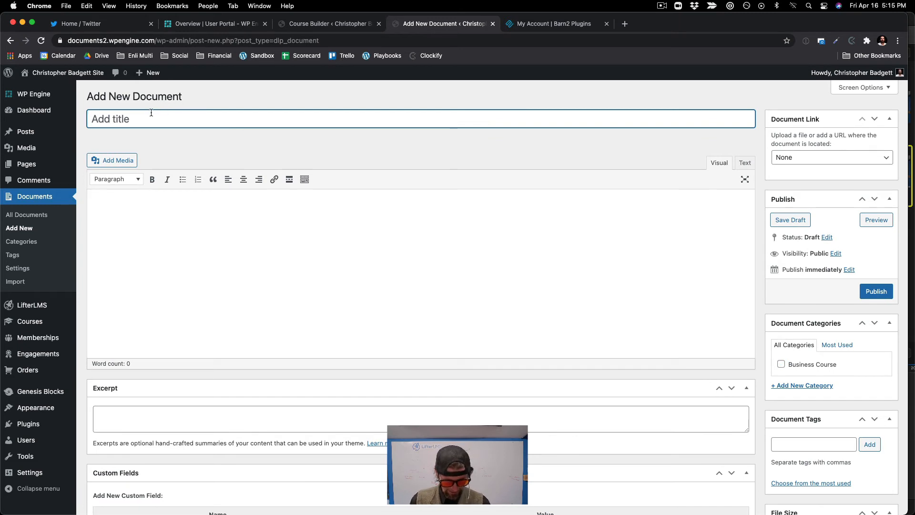
{"action": "type", "text": "Slide"}
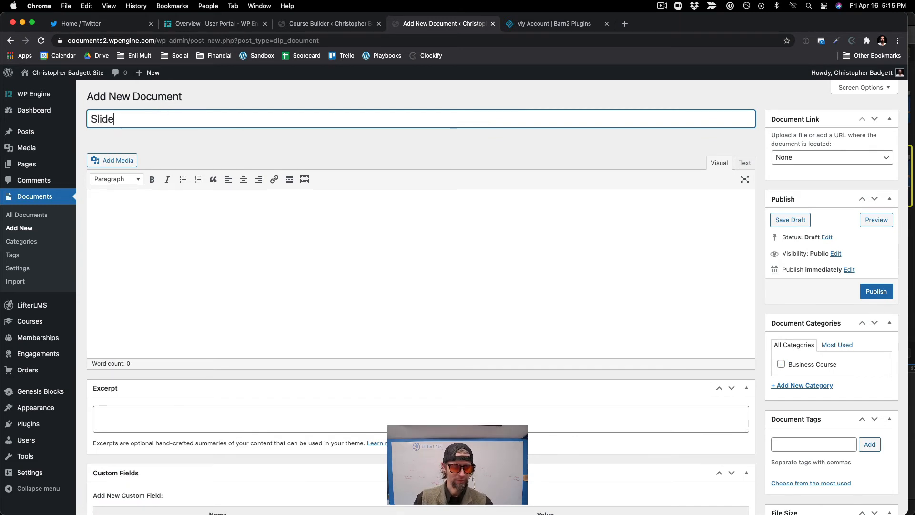
{"action": "type", "text": "s"}
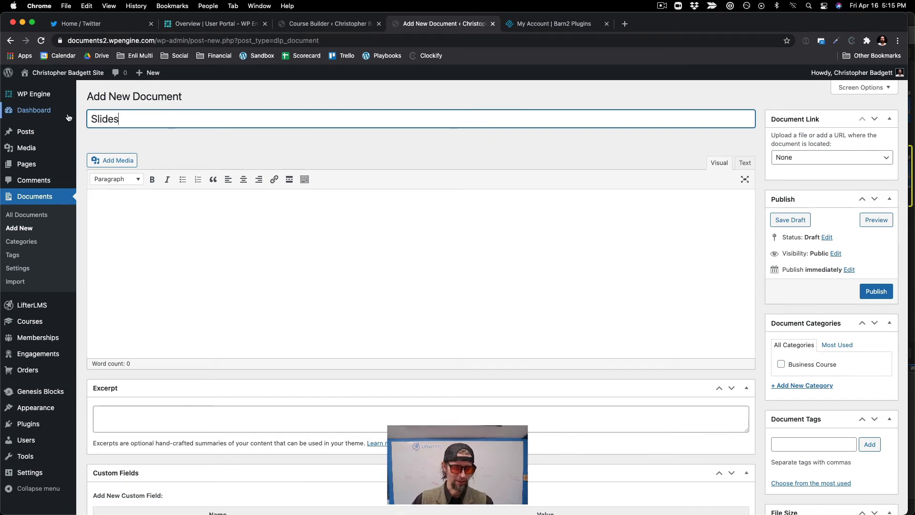
{"action": "left_click", "coordinate": [817, 158]}
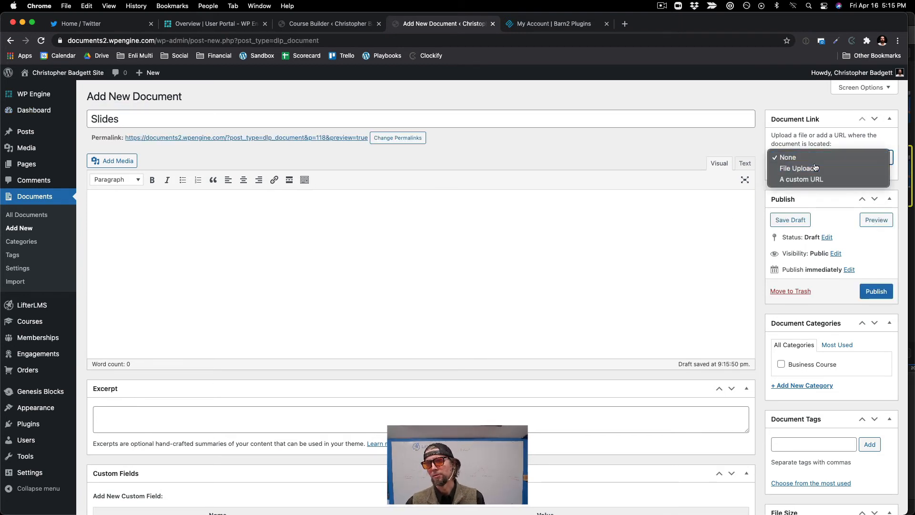
{"action": "left_click", "coordinate": [815, 167]}
Step: Upload the Slide Deck file from Course Files, attach it to the Slides document, and assign the Business Course category
{"action": "left_click", "coordinate": [874, 181]}
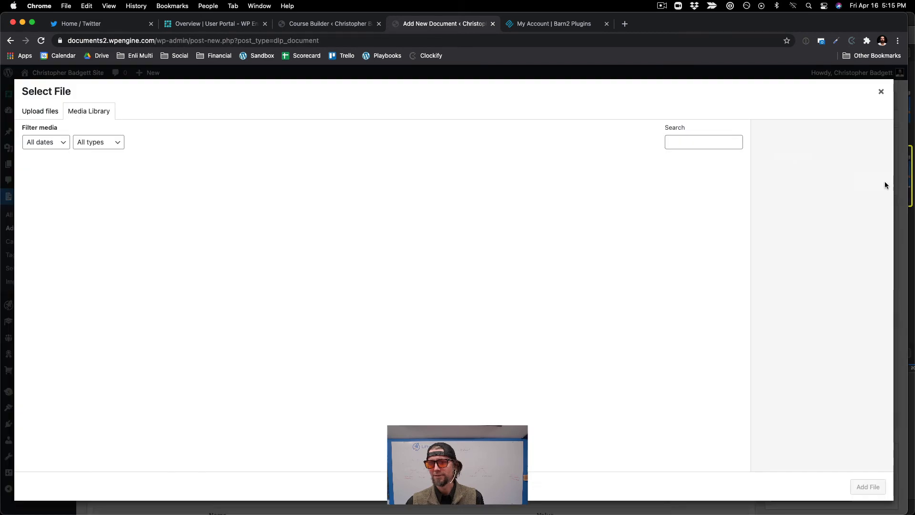
{"action": "left_click", "coordinate": [47, 117]}
{"action": "left_click", "coordinate": [422, 275]}
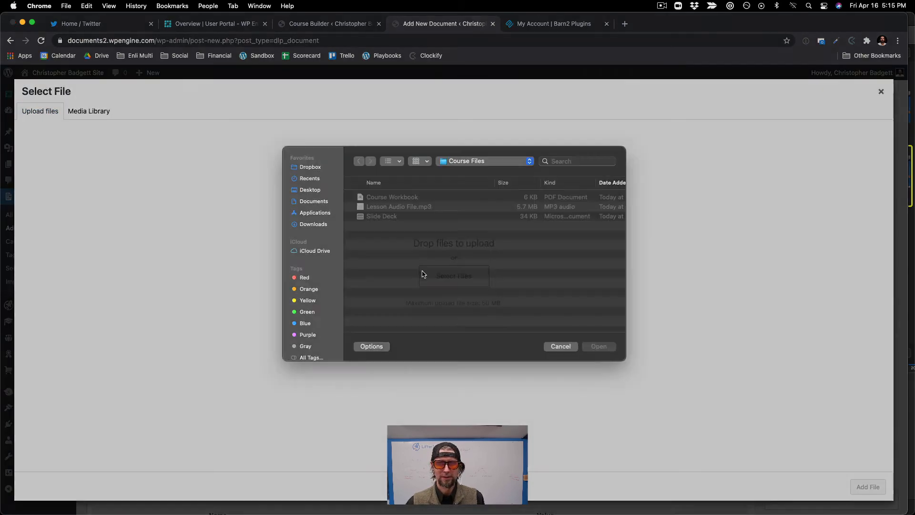
{"action": "left_click", "coordinate": [386, 227]}
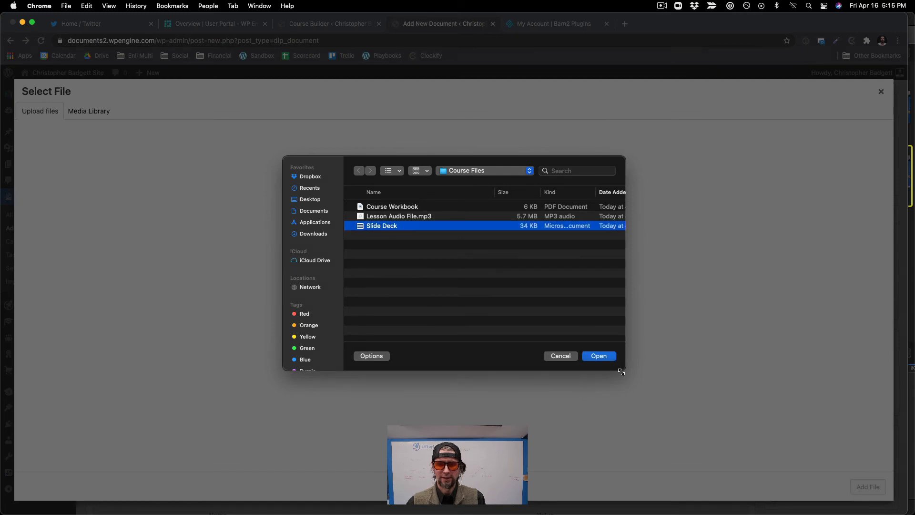
{"action": "left_click", "coordinate": [601, 359]}
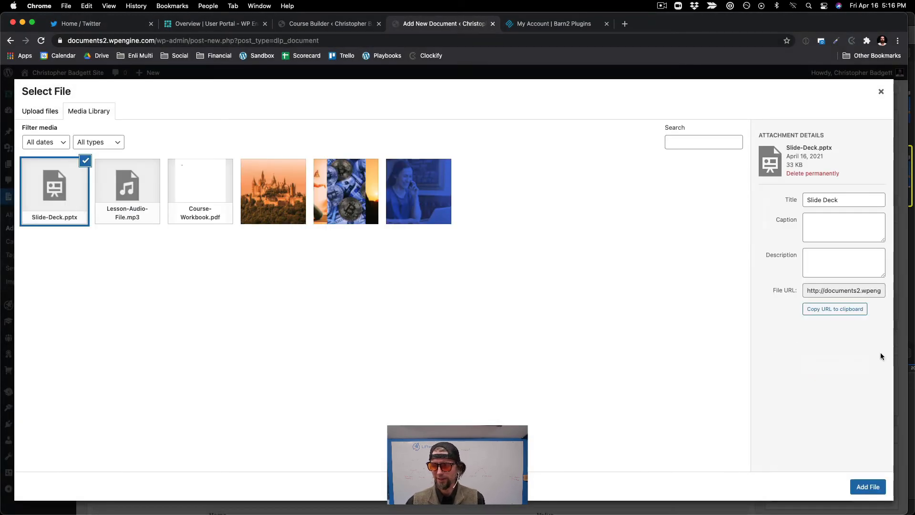
{"action": "left_click", "coordinate": [869, 487]}
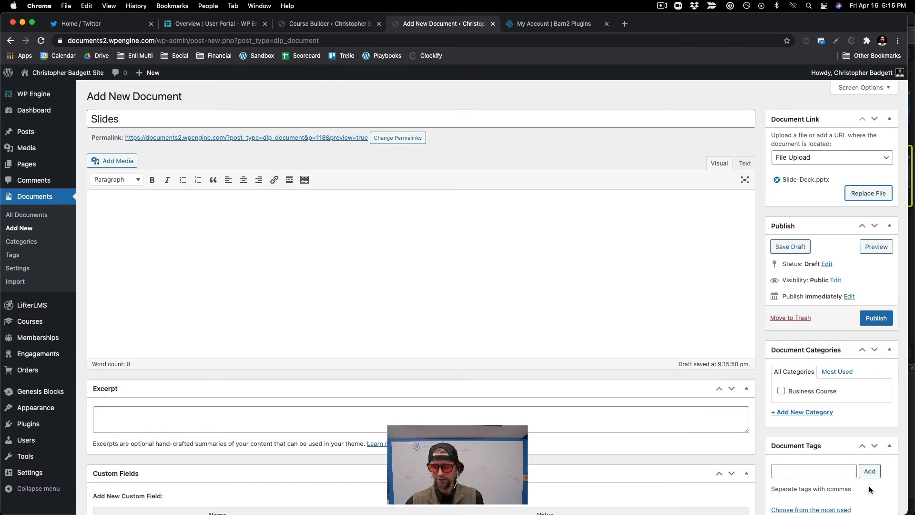
{"action": "left_click", "coordinate": [781, 391]}
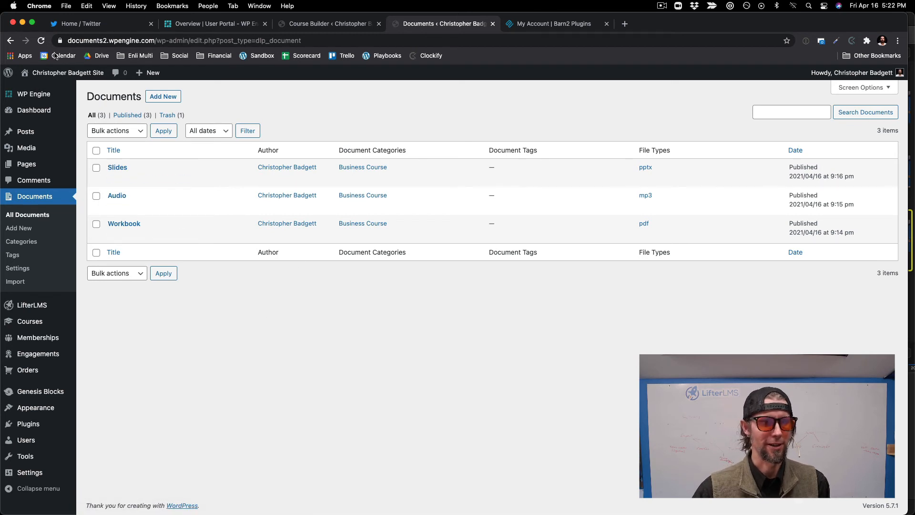
Step: Browse the live site's Course Catalog and look over the LifterLMS Quickstart Course page and its lesson outline
{"action": "left_click", "coordinate": [41, 90]}
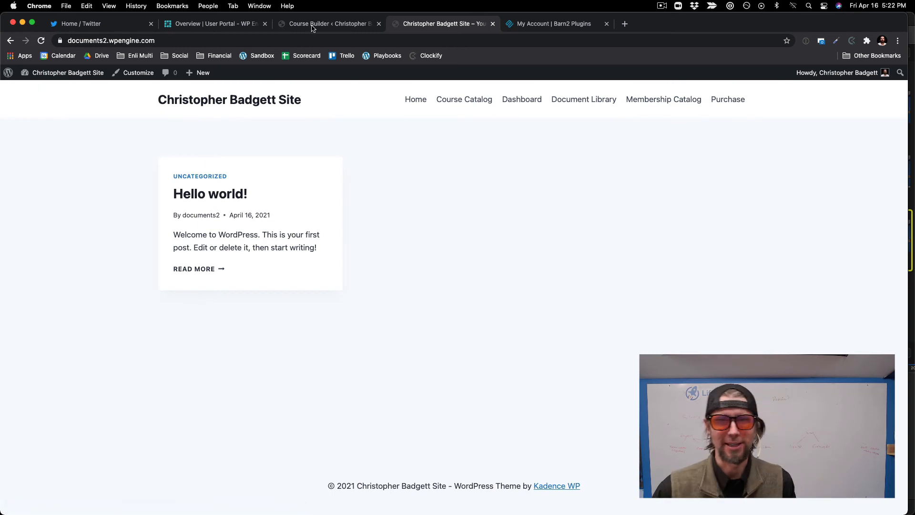
{"action": "left_click", "coordinate": [464, 99]}
{"action": "scroll", "coordinate": [472, 124], "scroll_direction": "down", "scroll_amount": 5}
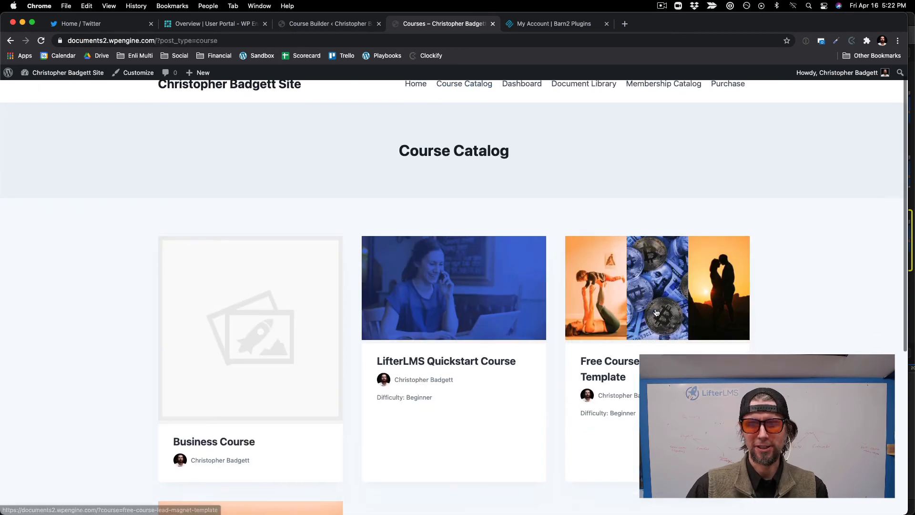
{"action": "scroll", "coordinate": [521, 206], "scroll_direction": "up", "scroll_amount": 1}
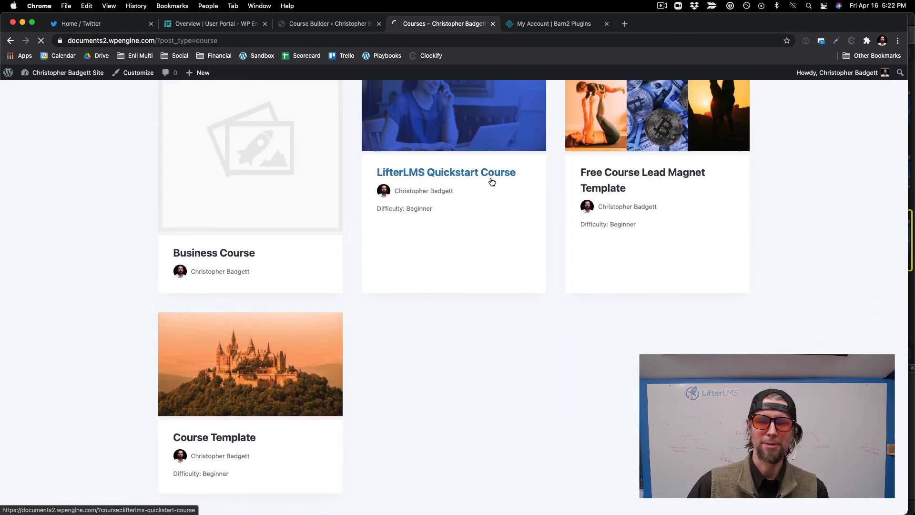
{"action": "left_click", "coordinate": [492, 182]}
{"action": "scroll", "coordinate": [492, 182], "scroll_direction": "down", "scroll_amount": 7}
{"action": "scroll", "coordinate": [491, 181], "scroll_direction": "down", "scroll_amount": 6}
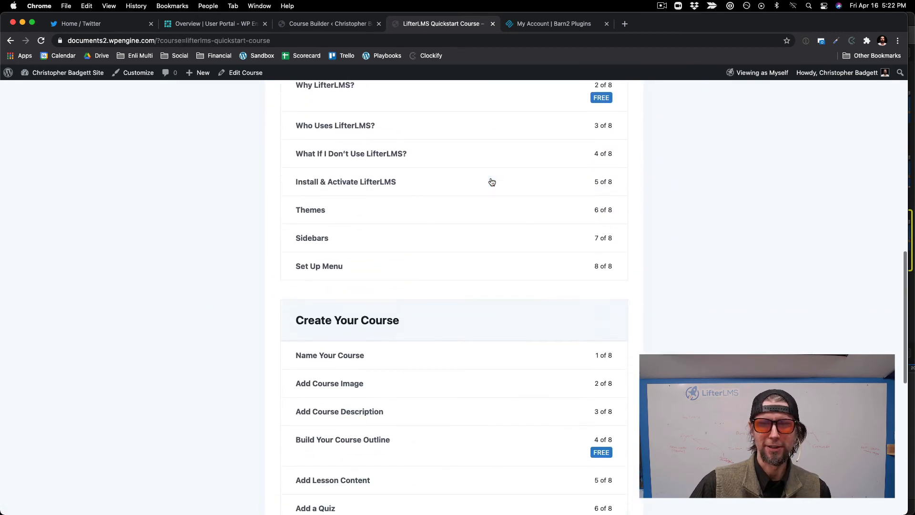
{"action": "scroll", "coordinate": [491, 181], "scroll_direction": "up", "scroll_amount": 14}
Step: Return to the Course Catalog and open the File Library lesson of the Business Course
{"action": "left_click", "coordinate": [462, 101]}
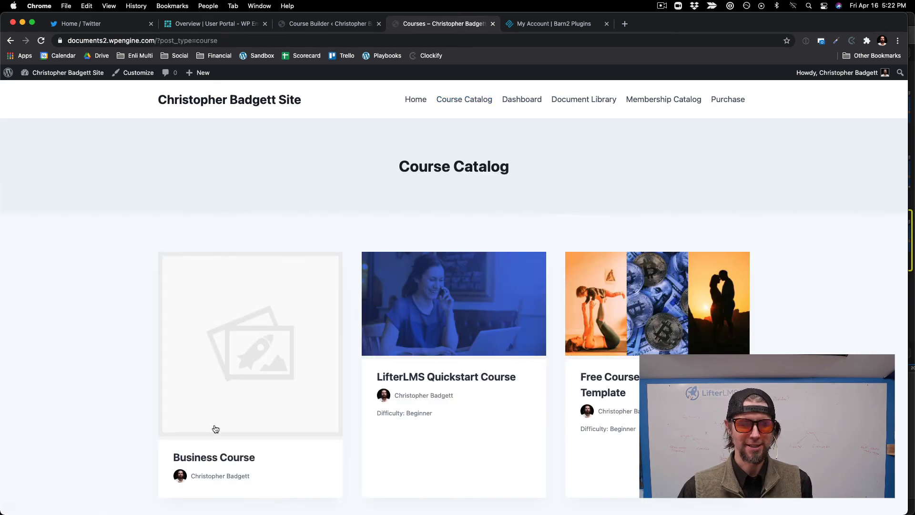
{"action": "left_click", "coordinate": [191, 458]}
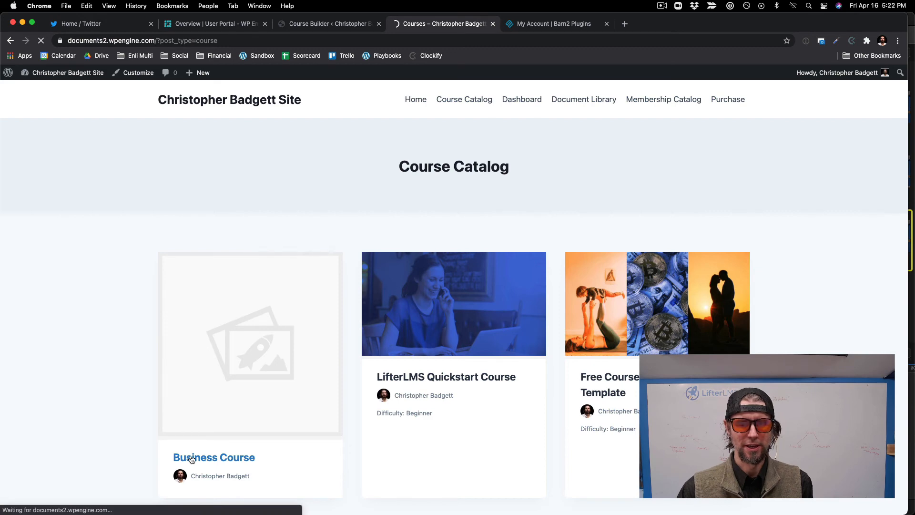
{"action": "scroll", "coordinate": [250, 427], "scroll_direction": "down", "scroll_amount": 3}
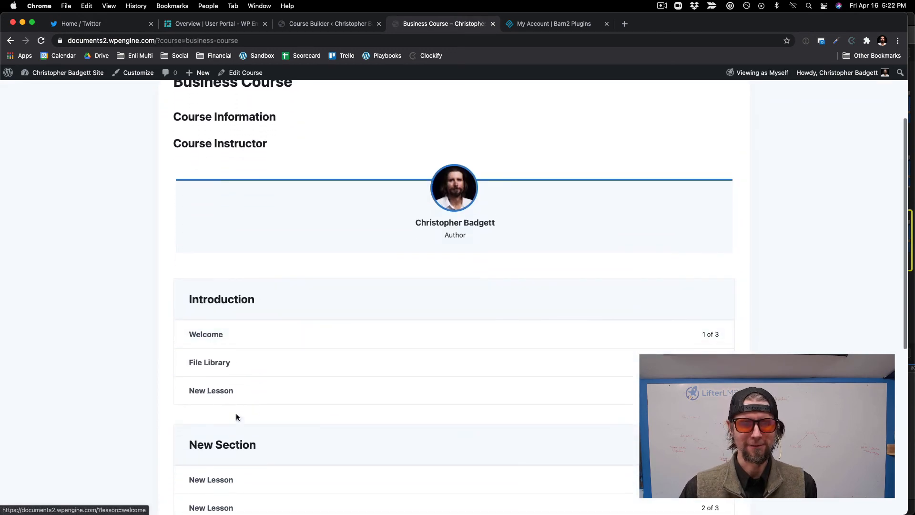
{"action": "left_click", "coordinate": [210, 366]}
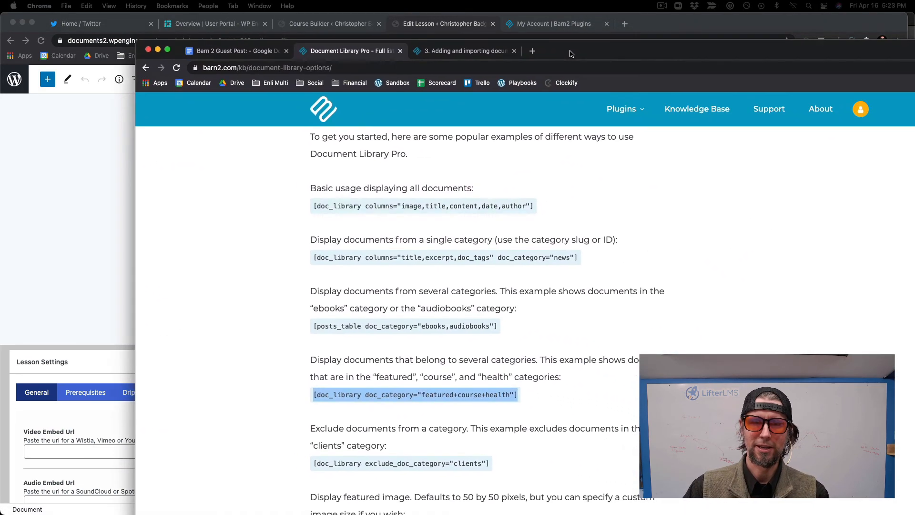
Step: In the Document Library Pro options article, select the shortcode example [doc_library doc_category="featured+course+health"]
{"action": "left_click_drag", "start_coordinate": [567, 53], "coordinate": [493, 56]}
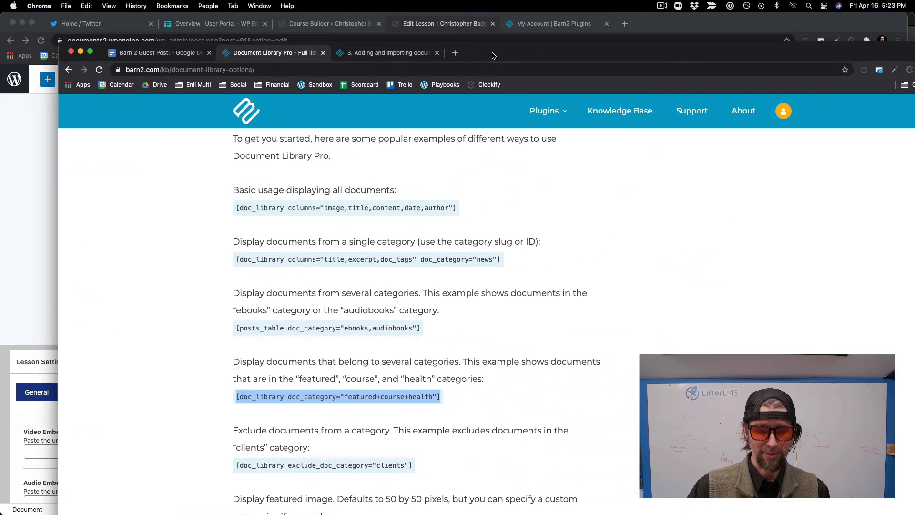
{"action": "left_click", "coordinate": [318, 394]}
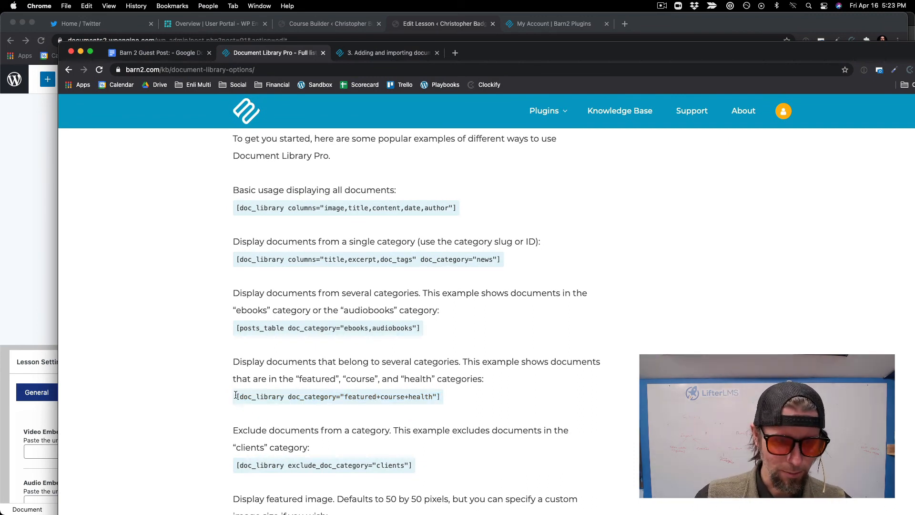
{"action": "mouse_move", "coordinate": [240, 395]}
{"action": "left_mouse_down"}
{"action": "mouse_move", "coordinate": [312, 406]}
{"action": "mouse_move", "coordinate": [439, 401]}
{"action": "left_mouse_up"}
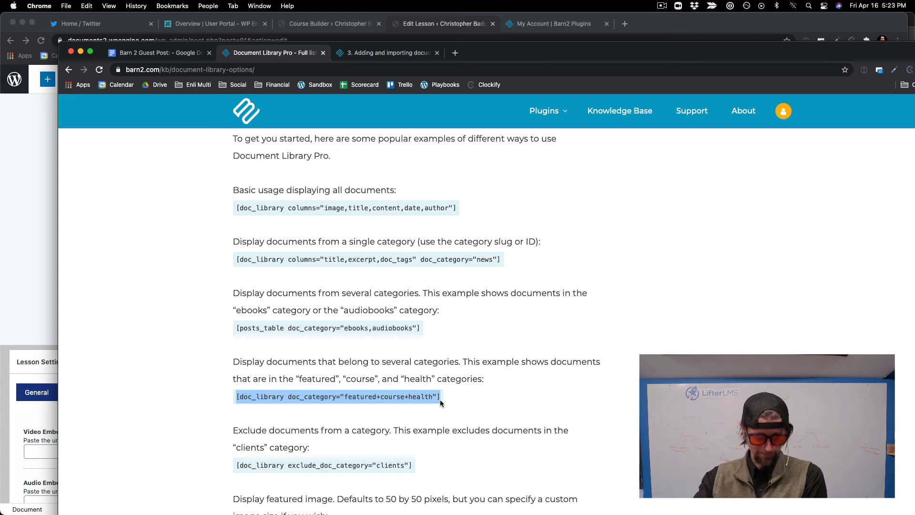
{"action": "left_click", "coordinate": [237, 397]}
{"action": "left_click_drag", "start_coordinate": [237, 396], "coordinate": [446, 400]}
{"action": "key", "text": "super+c"}
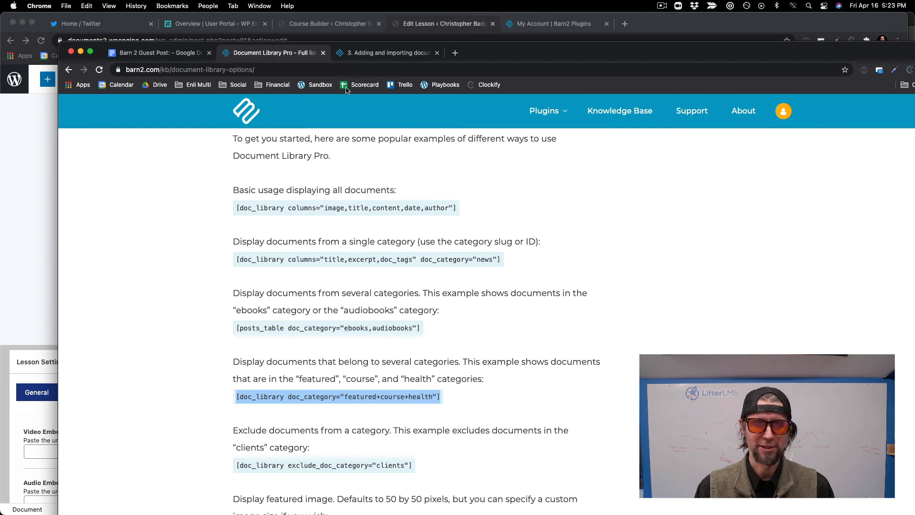
Step: In the File Library lesson editor, insert a Shortcode block below the welcome paragraph containing [doc_library doc_category="featured+course+health"]
{"action": "left_click_drag", "start_coordinate": [568, 51], "coordinate": [914, 43]}
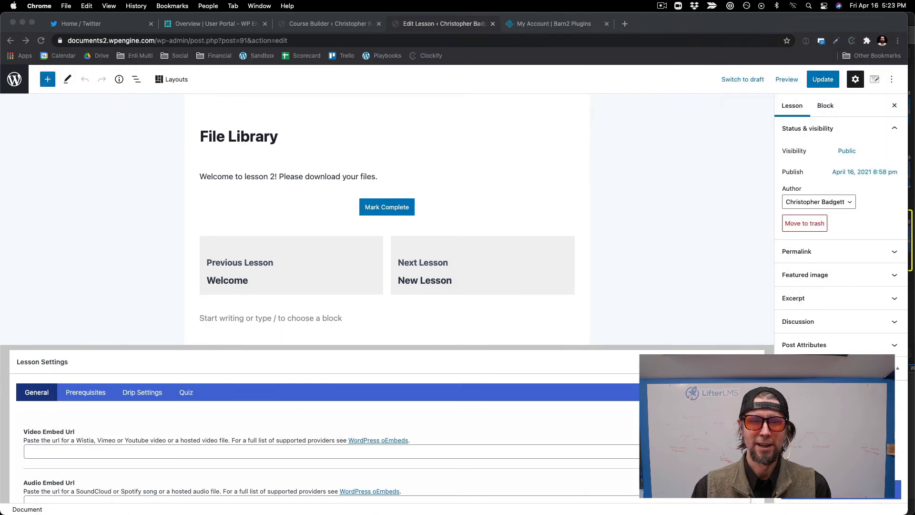
{"action": "left_click", "coordinate": [387, 180]}
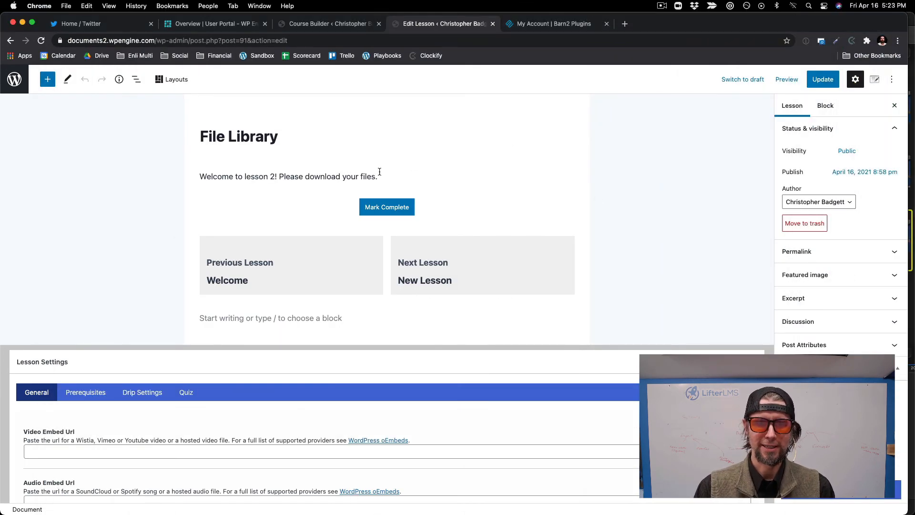
{"action": "left_click", "coordinate": [380, 172]}
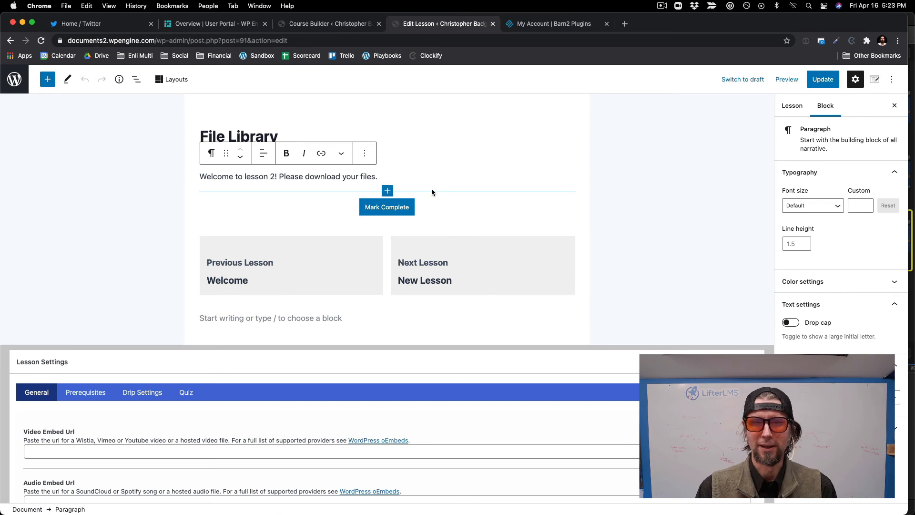
{"action": "left_click", "coordinate": [388, 190]}
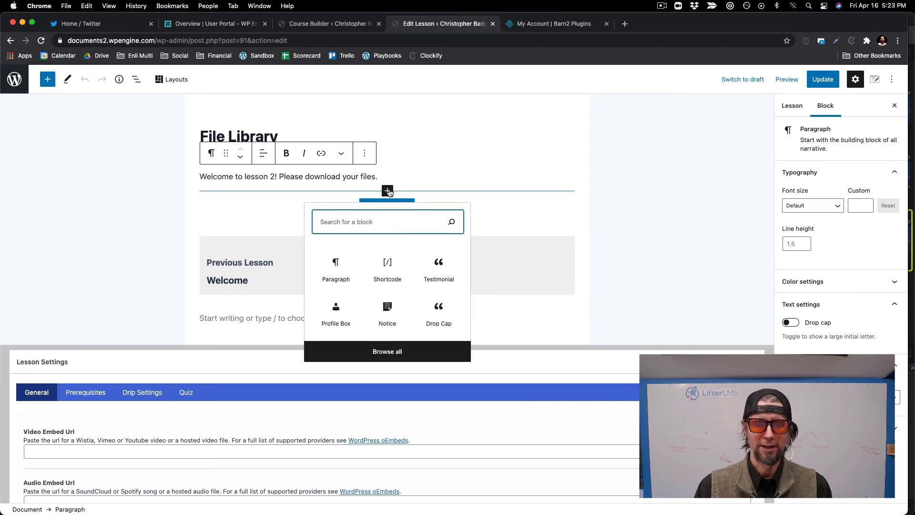
{"action": "left_click", "coordinate": [387, 265]}
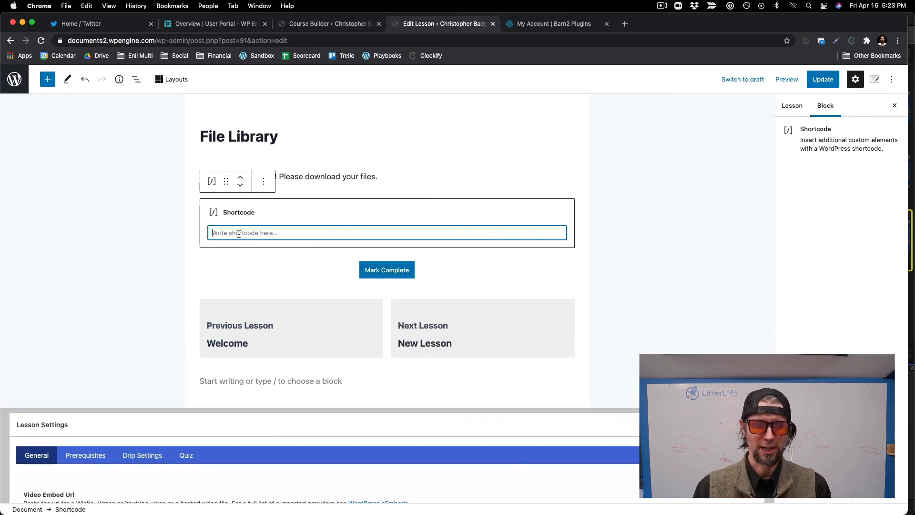
{"action": "key", "text": "super+v"}
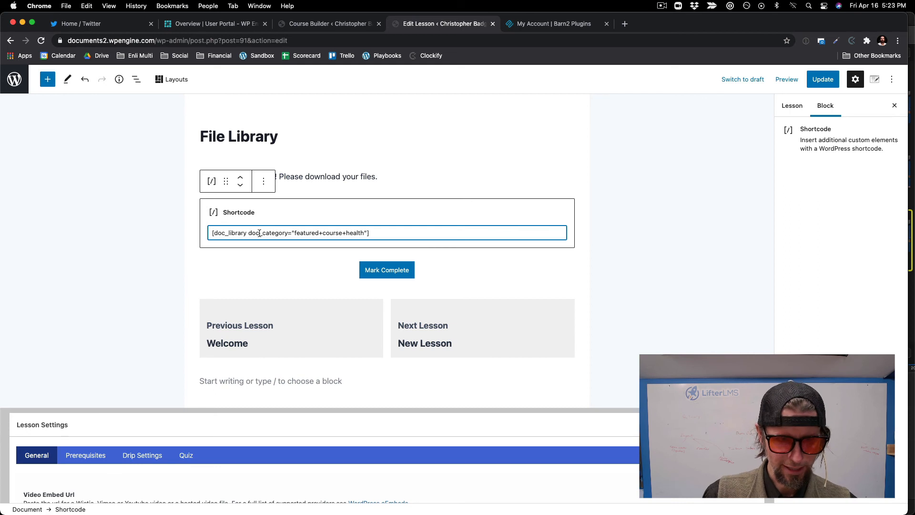
Step: Change the shortcode's doc_category value to "business" and update the File Library lesson
{"action": "left_click_drag", "start_coordinate": [295, 233], "coordinate": [365, 234]}
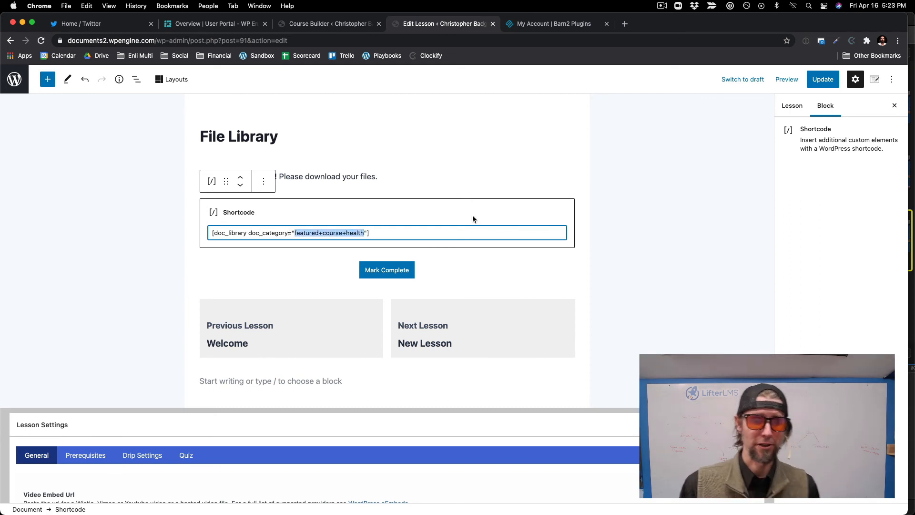
{"action": "type", "text": "bus"}
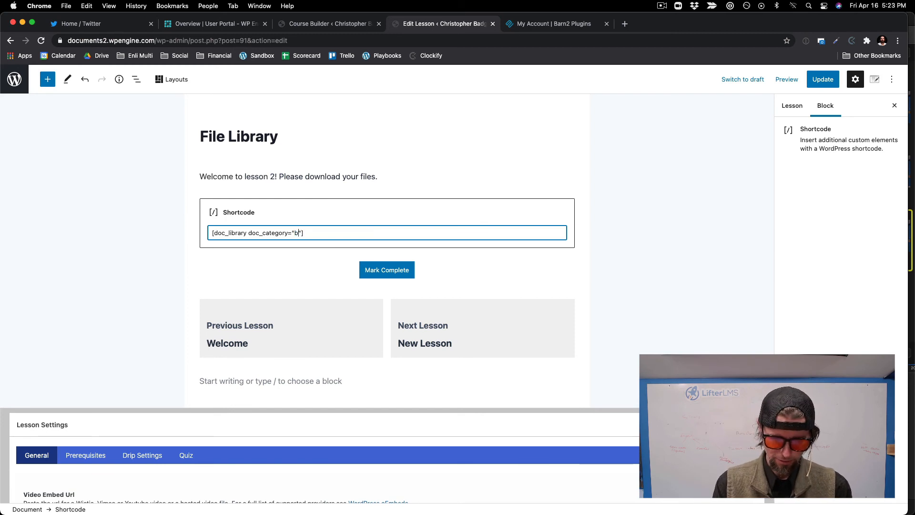
{"action": "type", "text": "ime"}
{"action": "key", "text": "BackSpace"}
{"action": "key", "text": "BackSpace"}
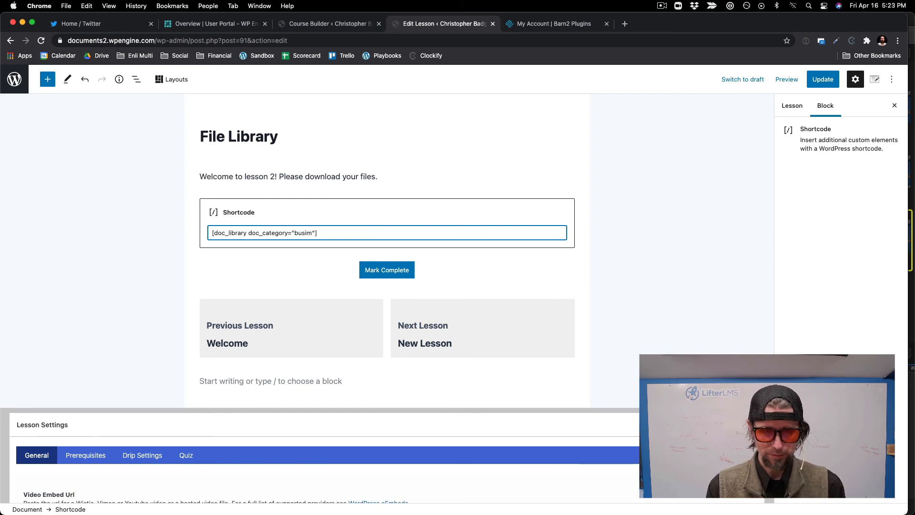
{"action": "type", "text": "ness"}
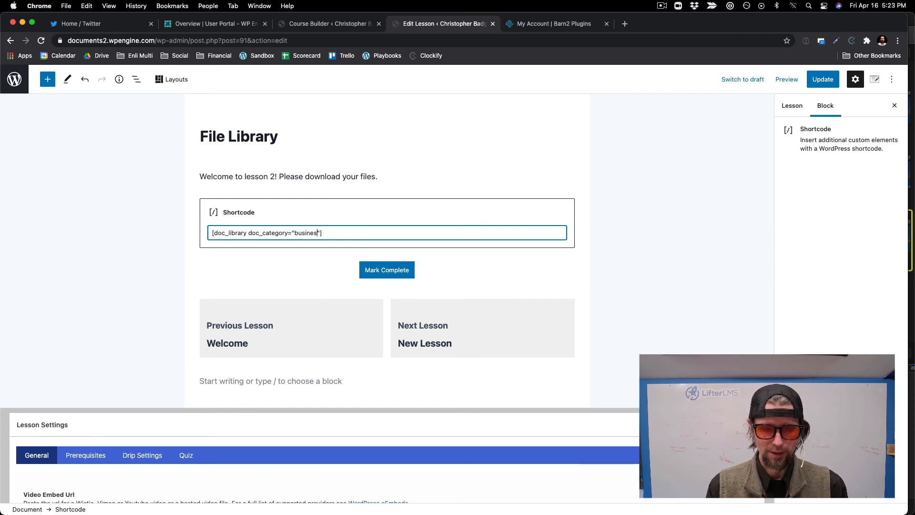
{"action": "left_click", "coordinate": [822, 79]}
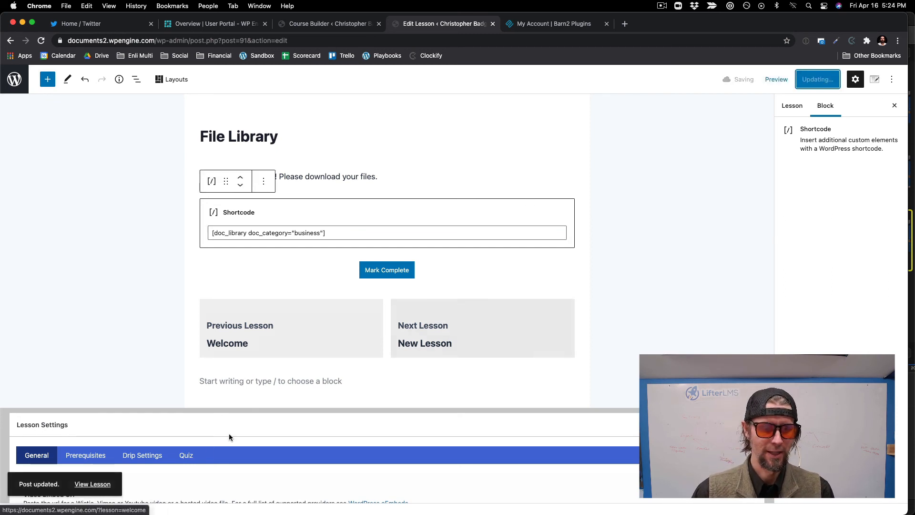
Step: View the updated File Library lesson and test the Slides, Audio and Workbook download links, cancelling each file save
{"action": "left_click", "coordinate": [93, 484]}
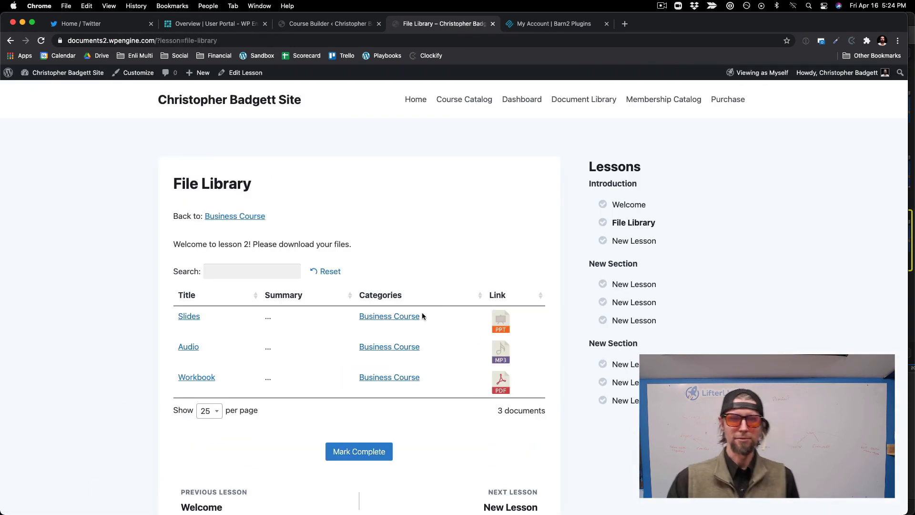
{"action": "left_click", "coordinate": [505, 326]}
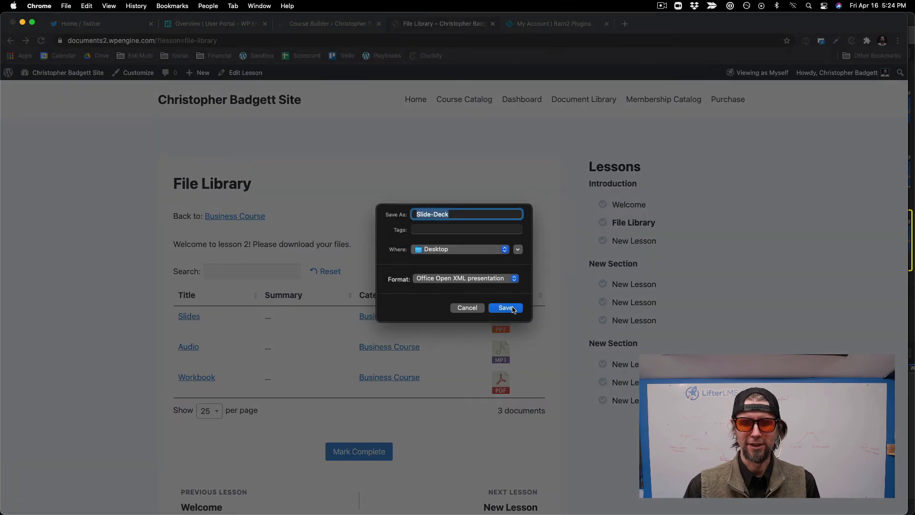
{"action": "left_click", "coordinate": [469, 308]}
{"action": "left_click", "coordinate": [503, 352]}
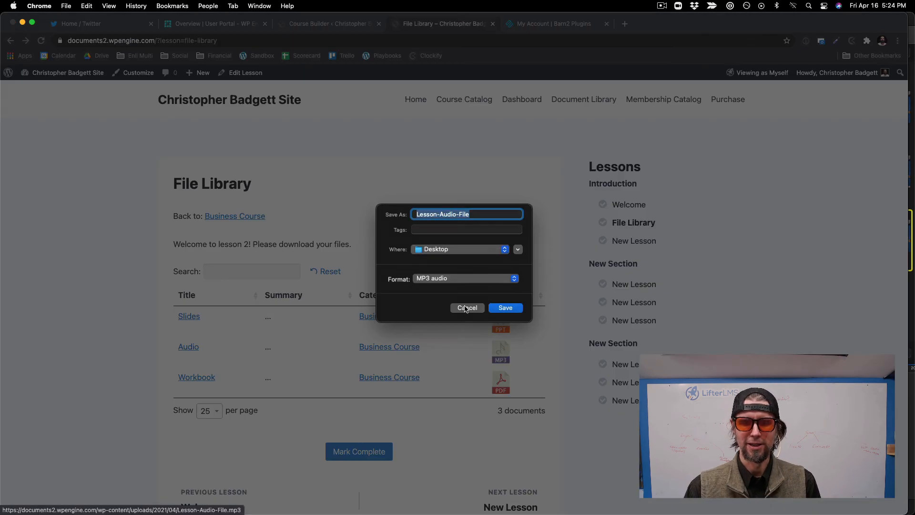
{"action": "left_click", "coordinate": [465, 303]}
{"action": "left_click", "coordinate": [504, 380]}
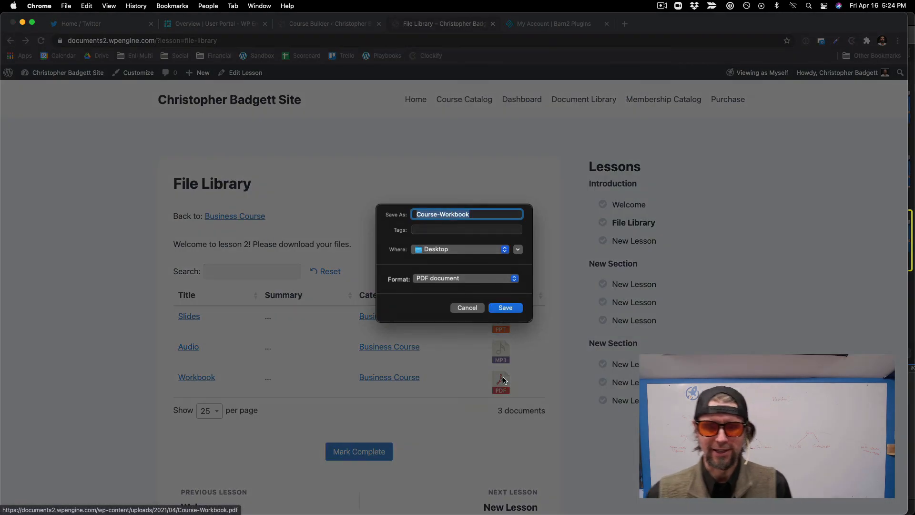
{"action": "left_click", "coordinate": [465, 309]}
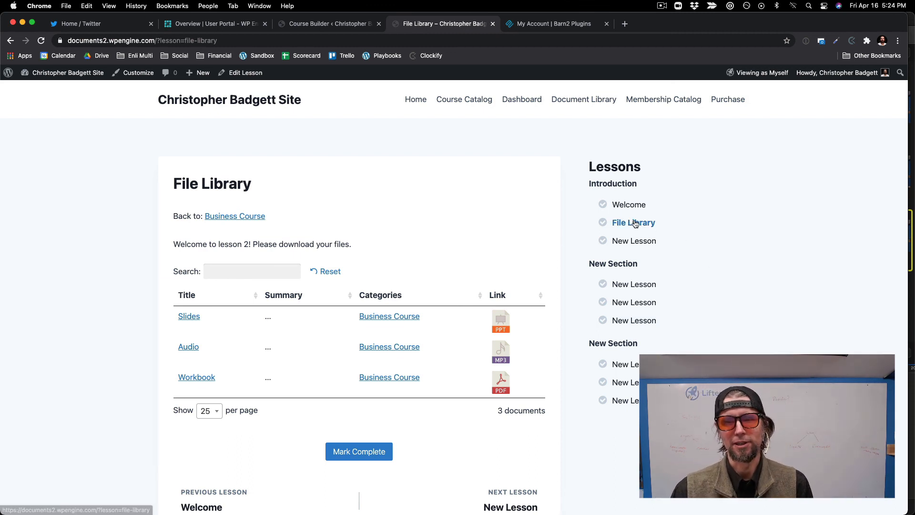
{"action": "scroll", "coordinate": [435, 200], "scroll_direction": "down", "scroll_amount": 2}
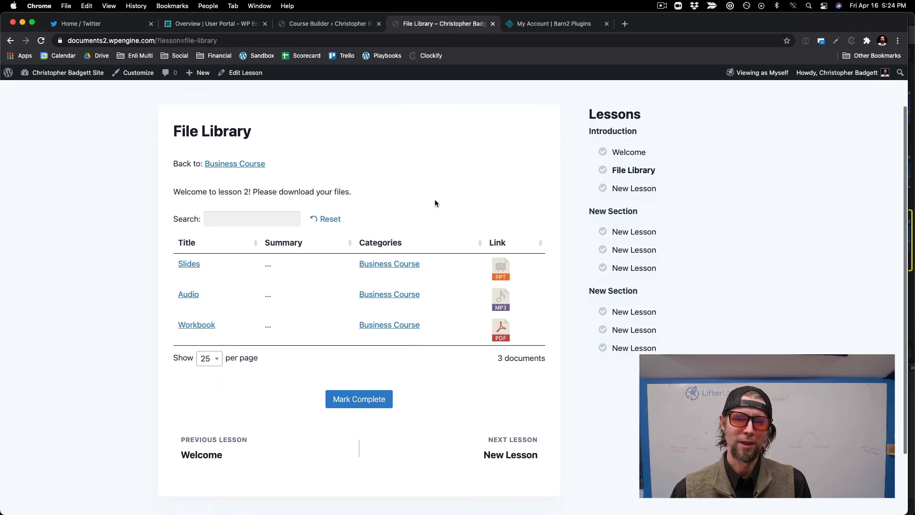
{"action": "scroll", "coordinate": [434, 203], "scroll_direction": "up", "scroll_amount": 2}
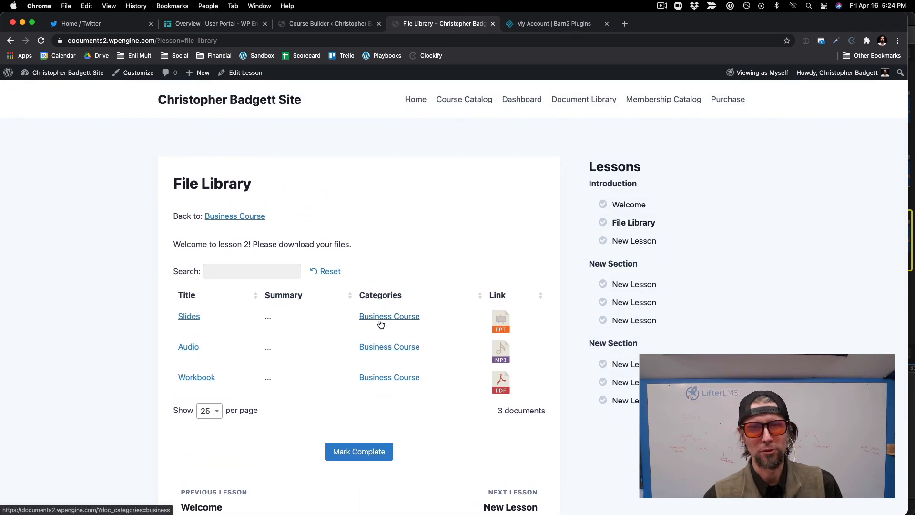
{"action": "scroll", "coordinate": [365, 320], "scroll_direction": "down", "scroll_amount": 1}
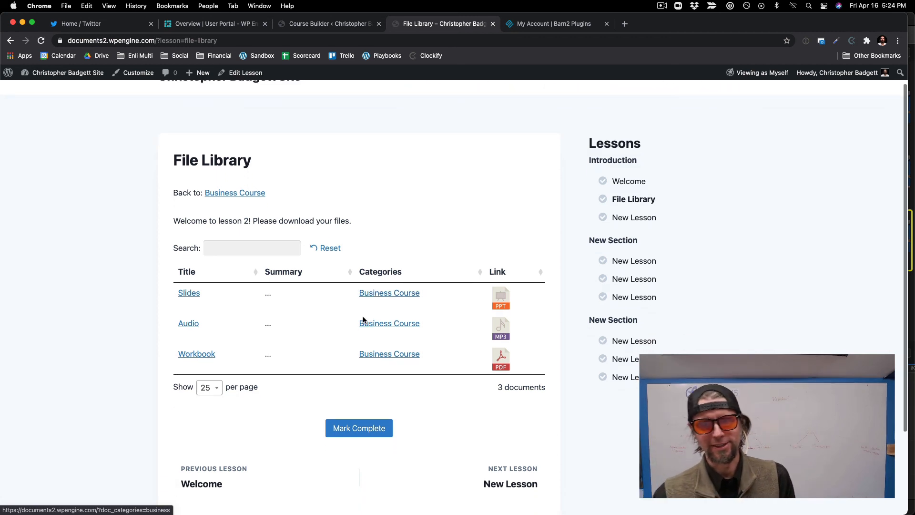
{"action": "scroll", "coordinate": [363, 319], "scroll_direction": "up", "scroll_amount": 1}
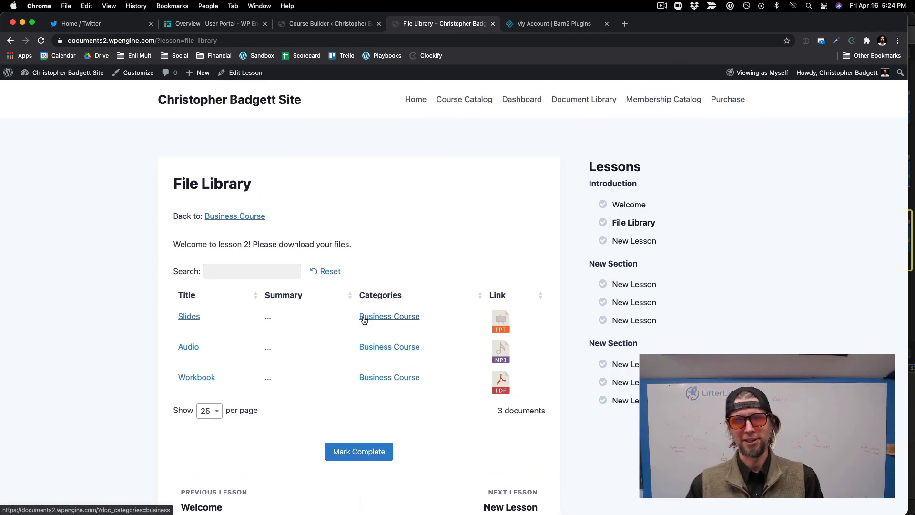